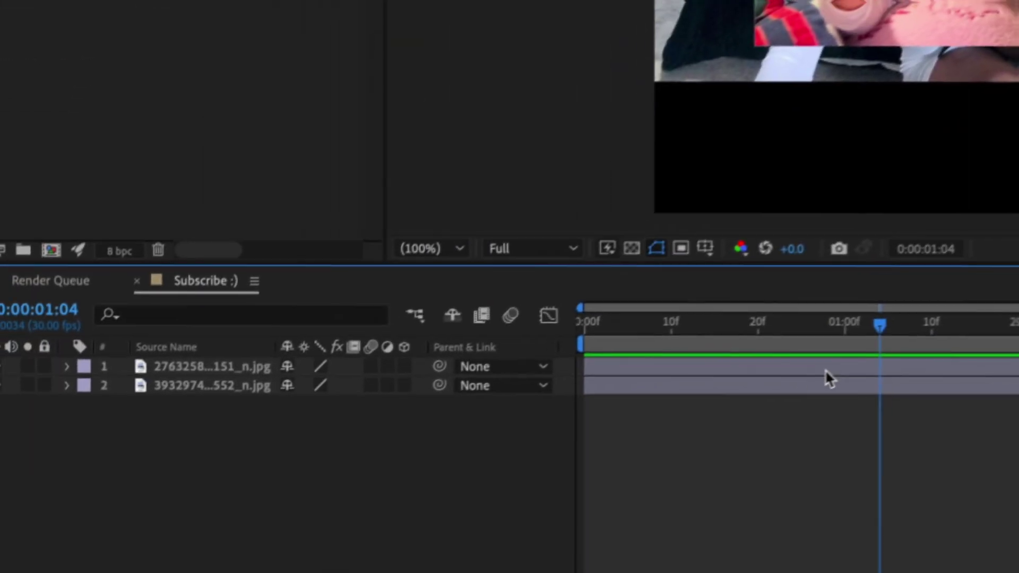
# Scale the top image layer to 151% and pre-compose it with all attributes moved into the new composition.
pyautogui.press('s')
pyautogui.moveTo(221, 521); pyautogui.dragTo(274, 526)
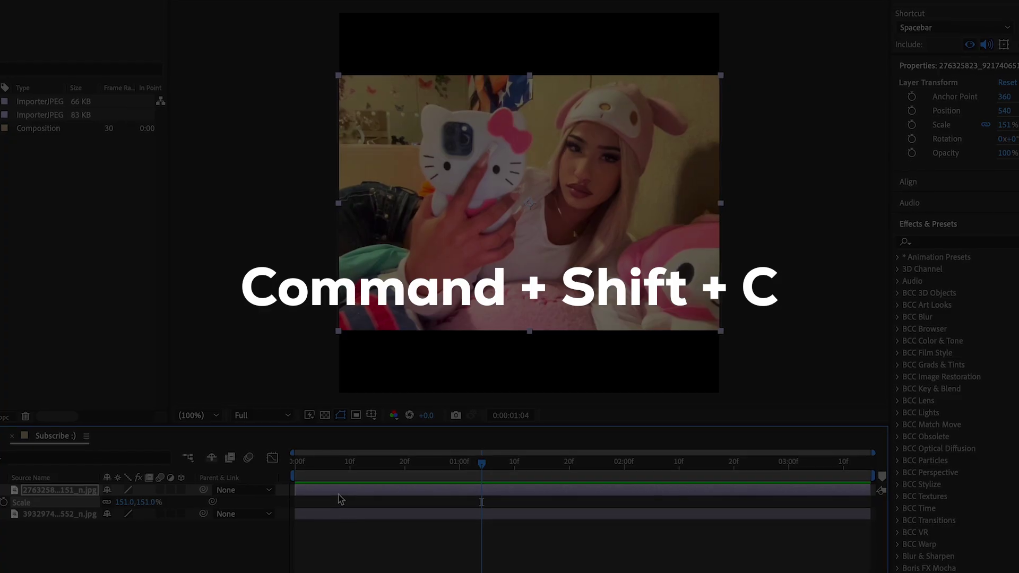
pyautogui.rightClick(486, 515)
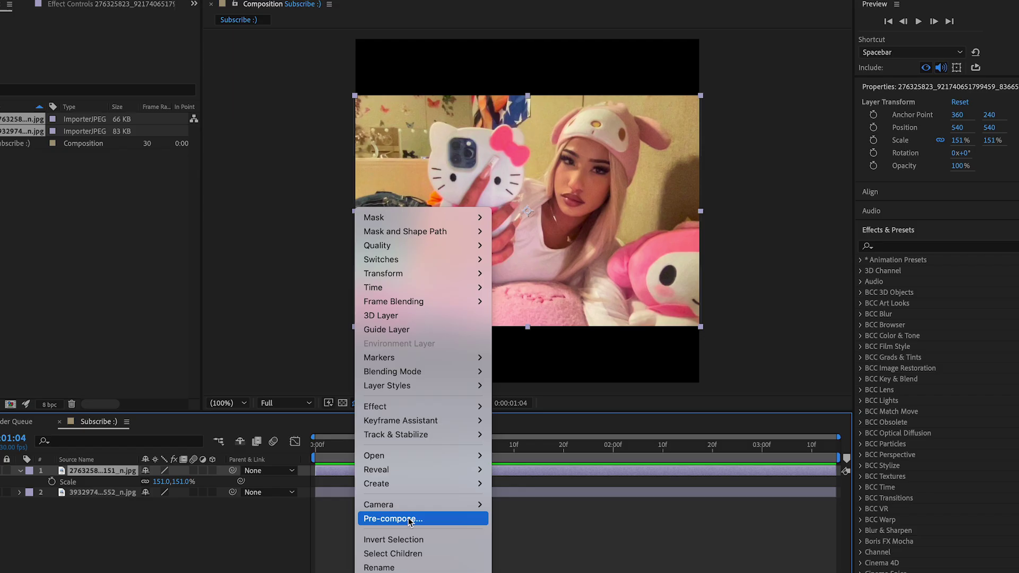
pyautogui.click(395, 547)
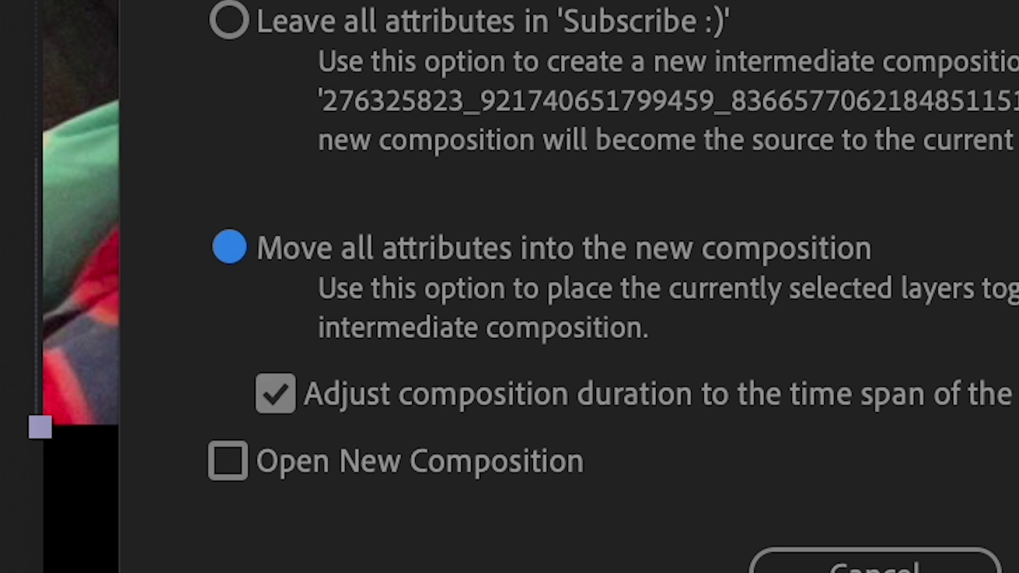
pyautogui.press('Return')
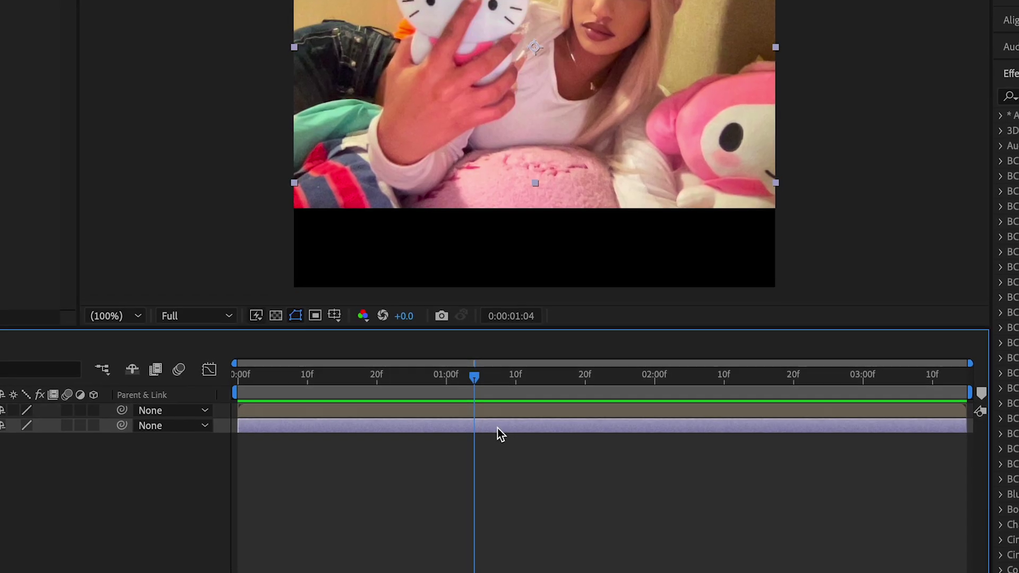
# Pre-compose the second image layer, moving all attributes into its own new composition.
pyautogui.rightClick(498, 428)
pyautogui.moveTo(605, 408)
pyautogui.click(564, 477)
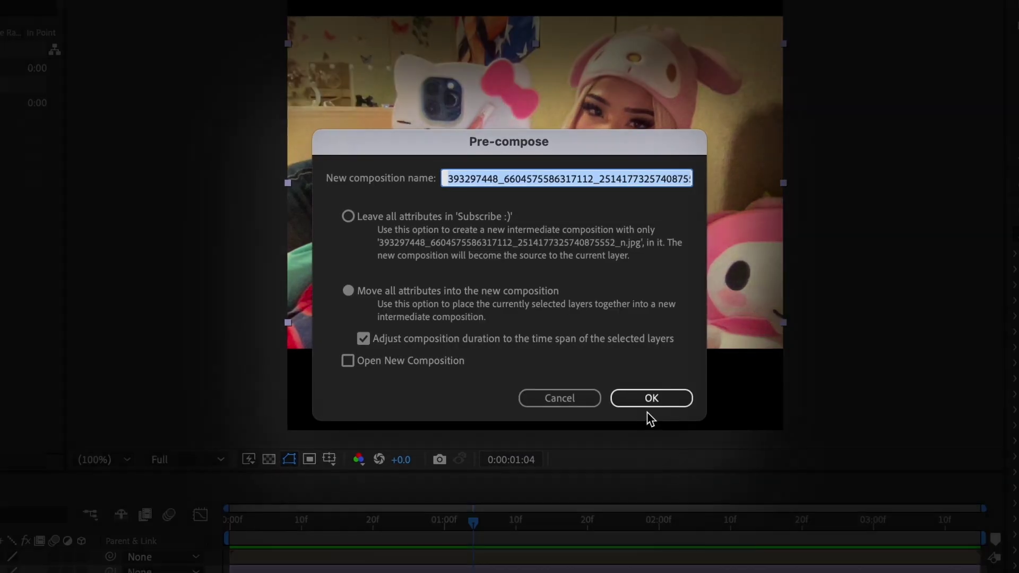
pyautogui.click(656, 399)
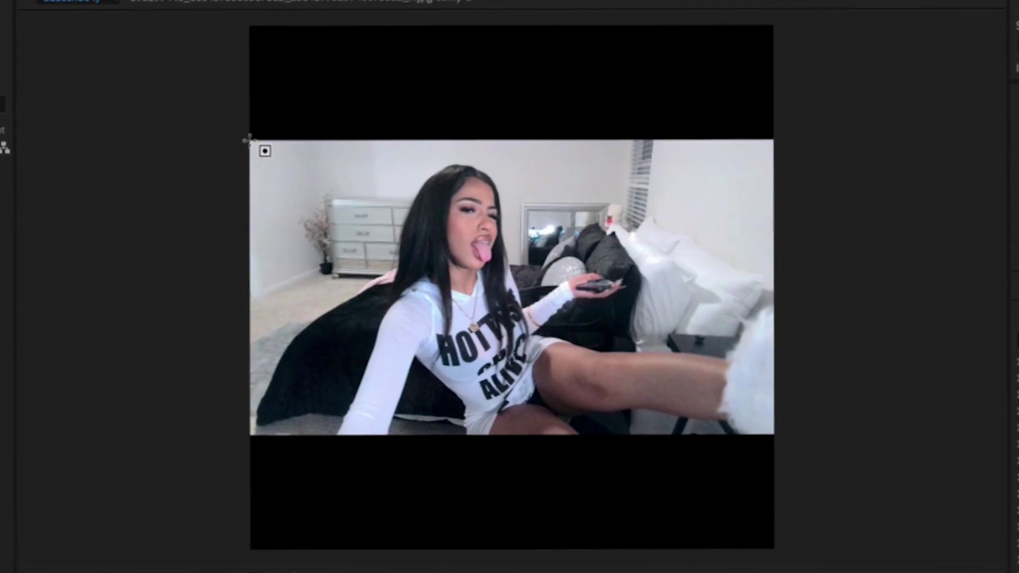
# Draw a rectangular mask around the full image area on the top layer and turn that layer's visibility back on.
pyautogui.moveTo(248, 140); pyautogui.dragTo(796, 432)
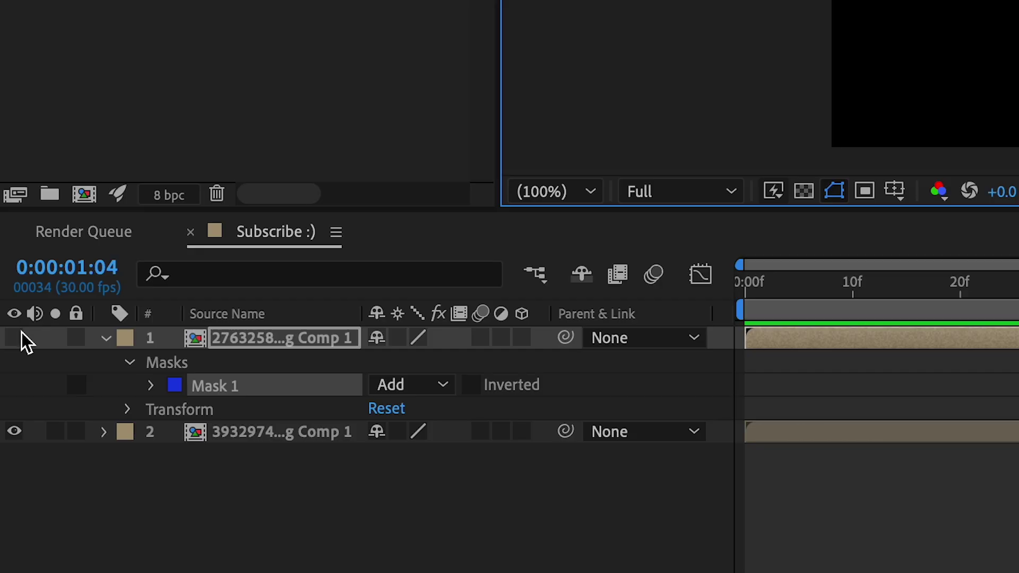
pyautogui.click(18, 332)
pyautogui.click(18, 332)
pyautogui.click(18, 332)
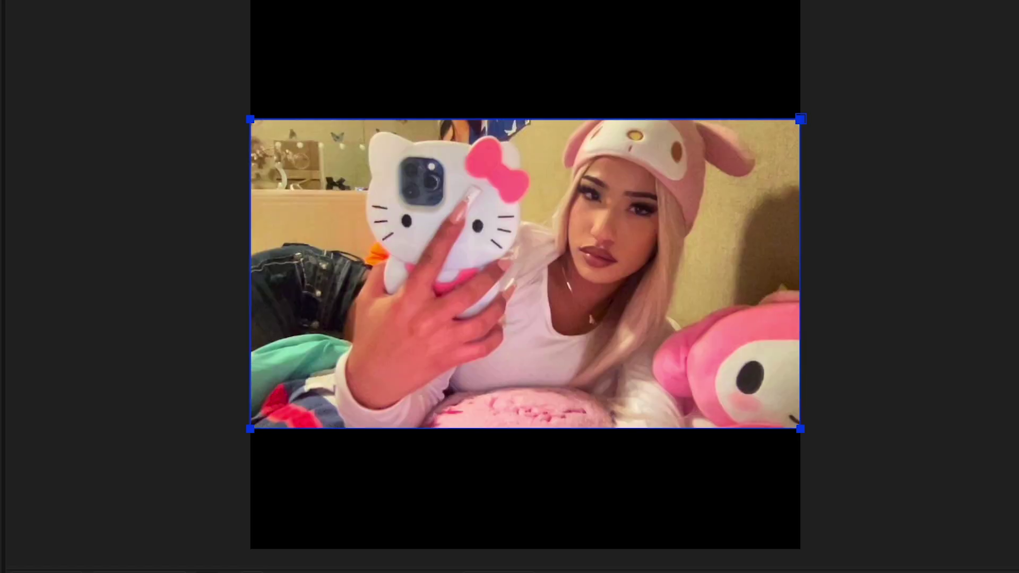
# Pre-compose the masked top layer again into a new composition.
pyautogui.rightClick(101, 454)
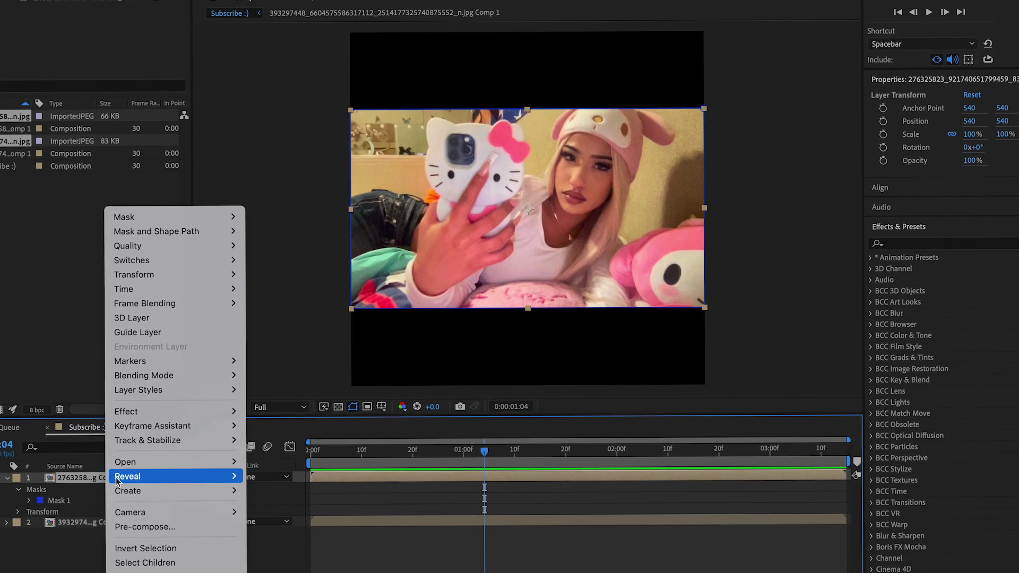
pyautogui.moveTo(145, 473)
pyautogui.click(137, 537)
# Display the Proportional Grid over the composition and activate the Rectangle Tool.
pyautogui.click(378, 412)
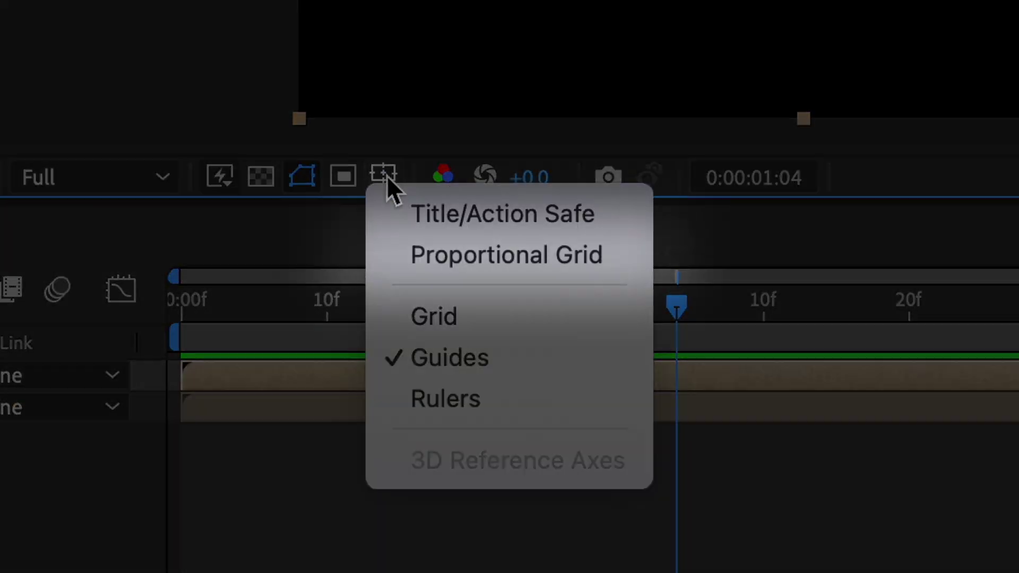
pyautogui.click(435, 252)
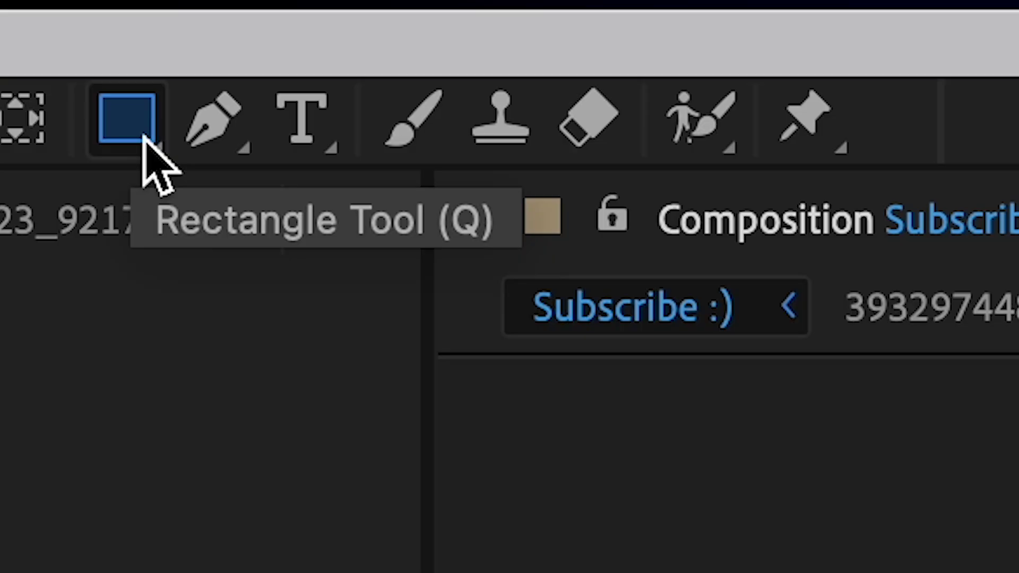
pyautogui.click(128, 118)
pyautogui.click(251, 120)
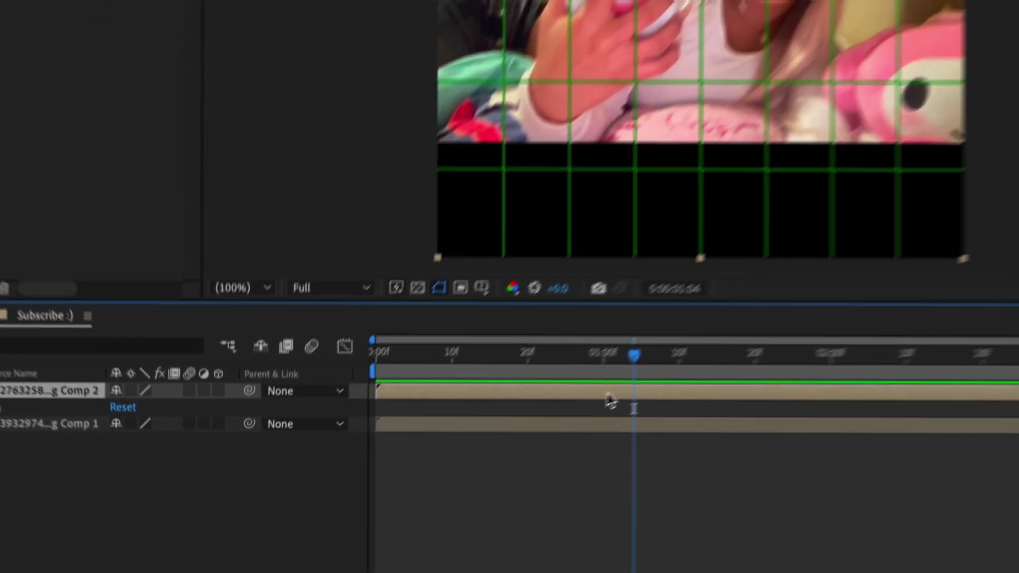
# Duplicate the top pre-comp layer twice and mask the three copies into left, middle and right thirds with rectangles.
pyautogui.hotkey('ctrl', 'd')
pyautogui.hotkey('ctrl', 'd')
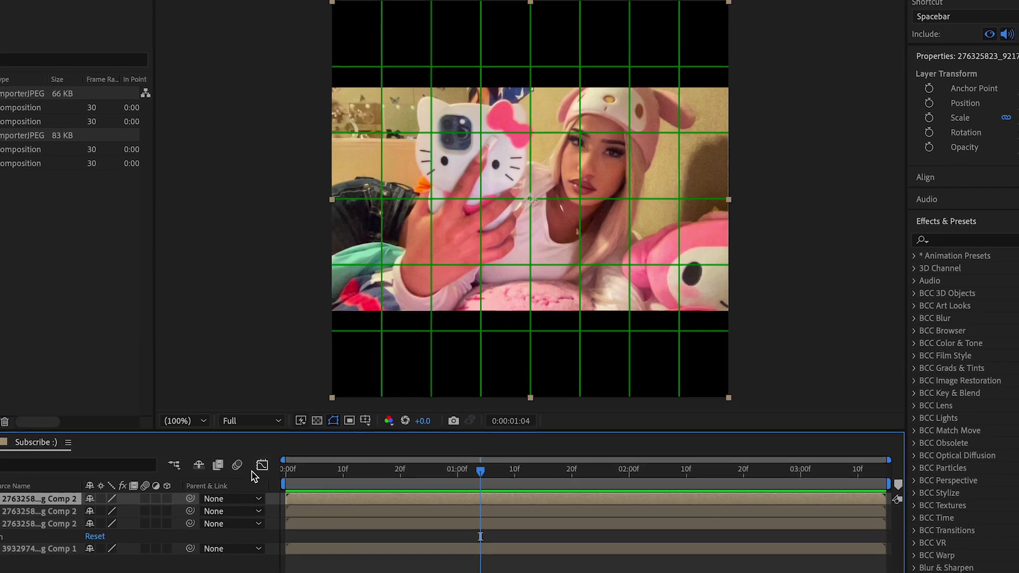
pyautogui.moveTo(316, 75); pyautogui.dragTo(315, 75)
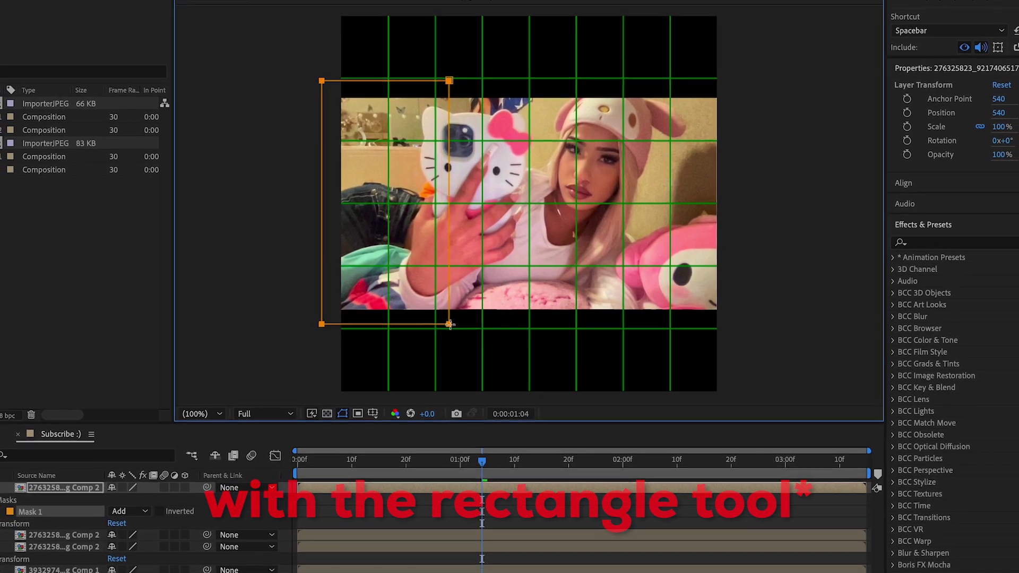
pyautogui.moveTo(443, 321); pyautogui.dragTo(453, 324)
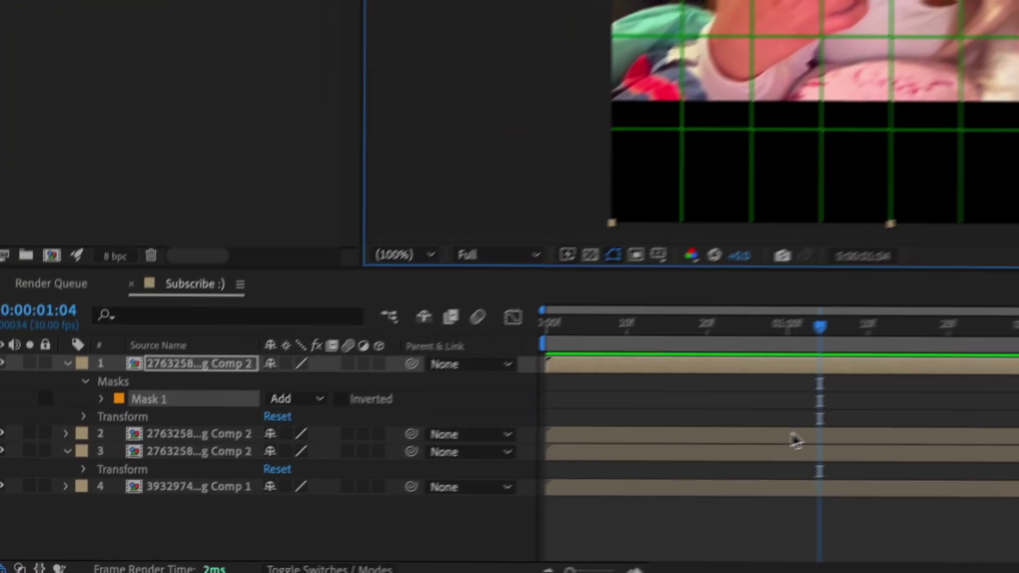
pyautogui.click(492, 383)
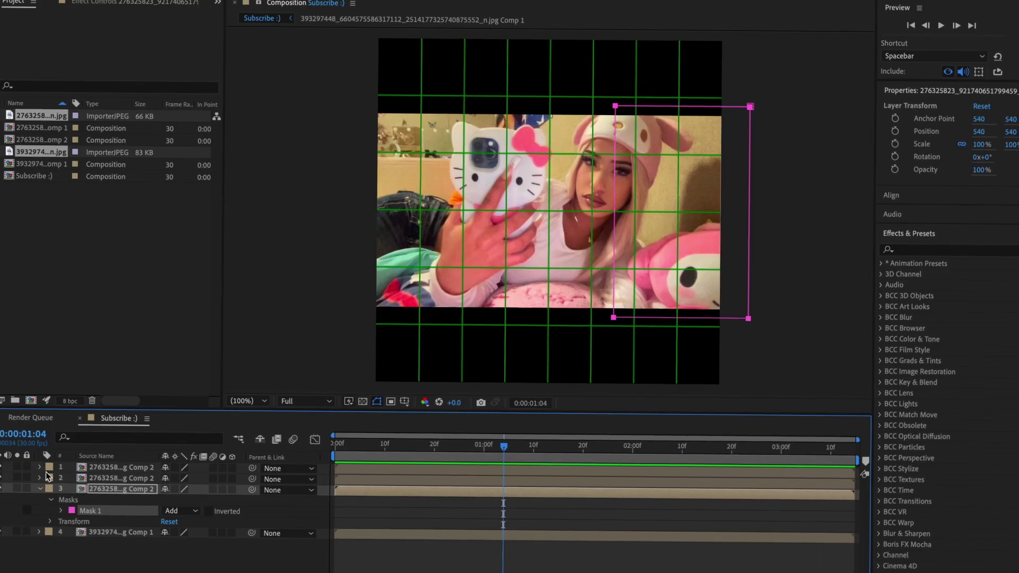
# Select the three masked copies of the first image and set their label colour to Pink.
pyautogui.click(42, 491)
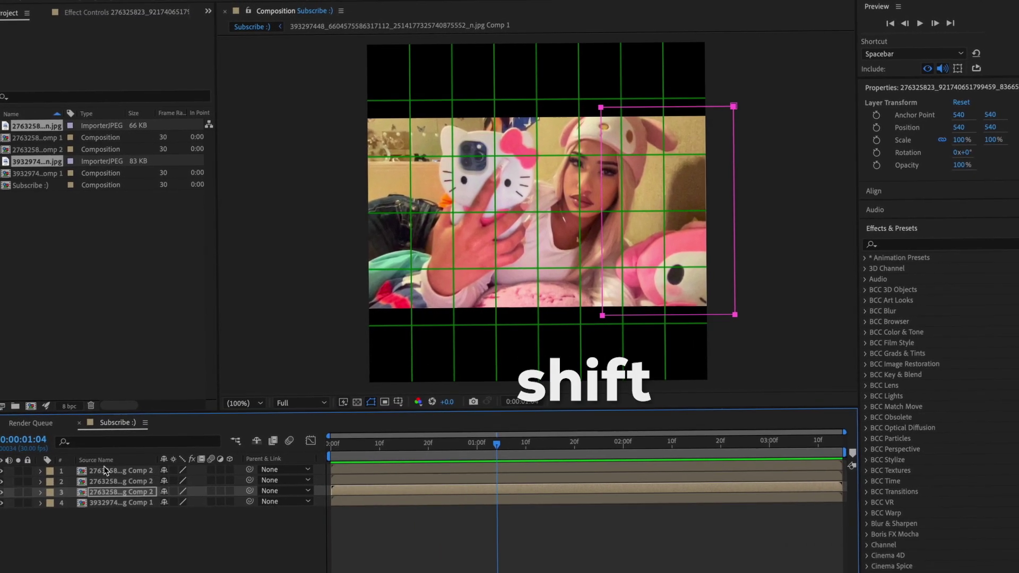
pyautogui.keyDown('shift'); pyautogui.click(105, 470); pyautogui.keyUp('shift')
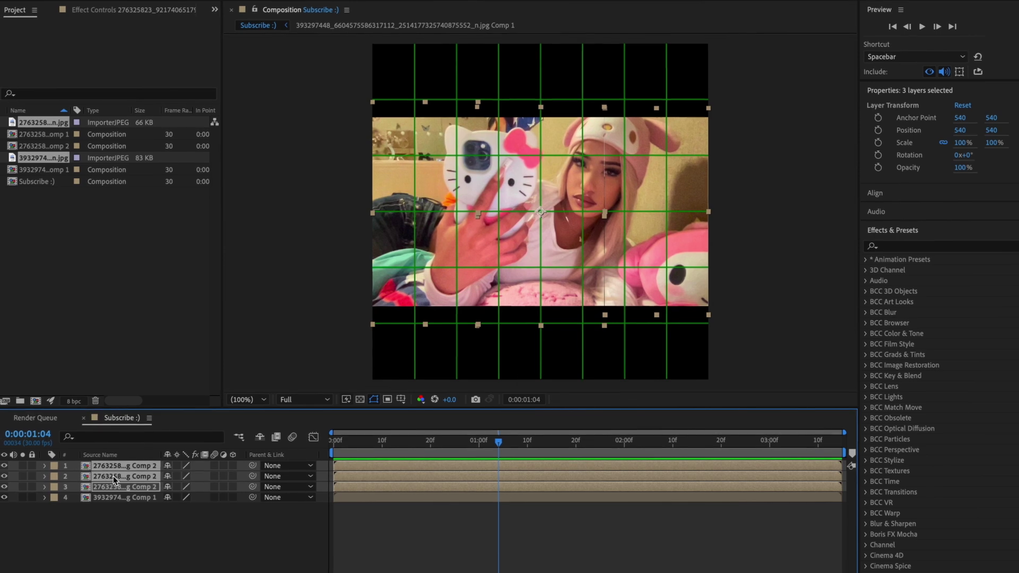
pyautogui.click(53, 467)
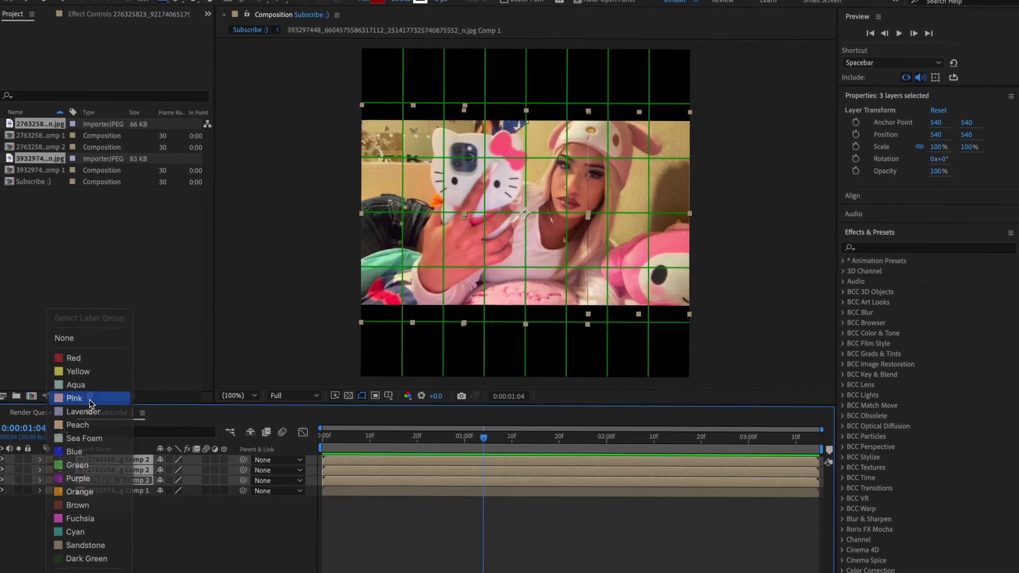
pyautogui.click(90, 401)
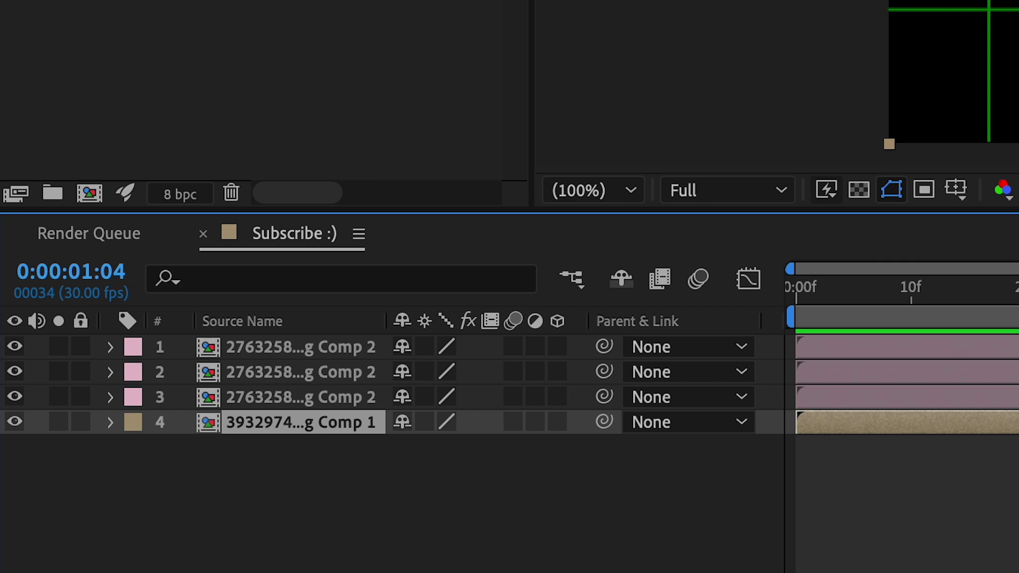
# Duplicate the second image's pre-comp layer so that three copies of it sit beneath the pink layers.
pyautogui.press('super+d')
pyautogui.press('super+d')
pyautogui.press('super+d')
pyautogui.press('Delete')
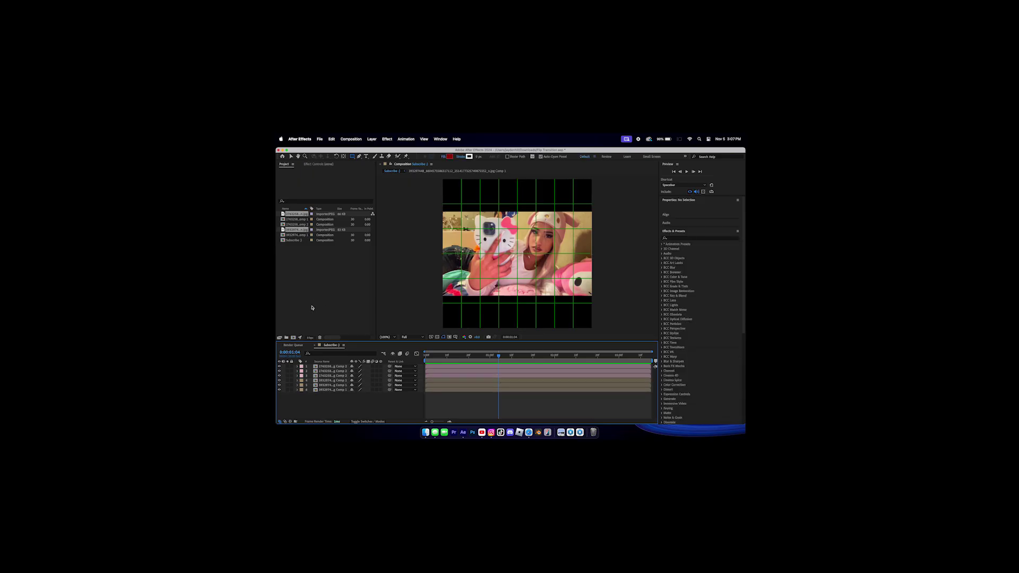
# Hide the three pink-labelled layers to expose the second image for masking.
pyautogui.click(280, 366)
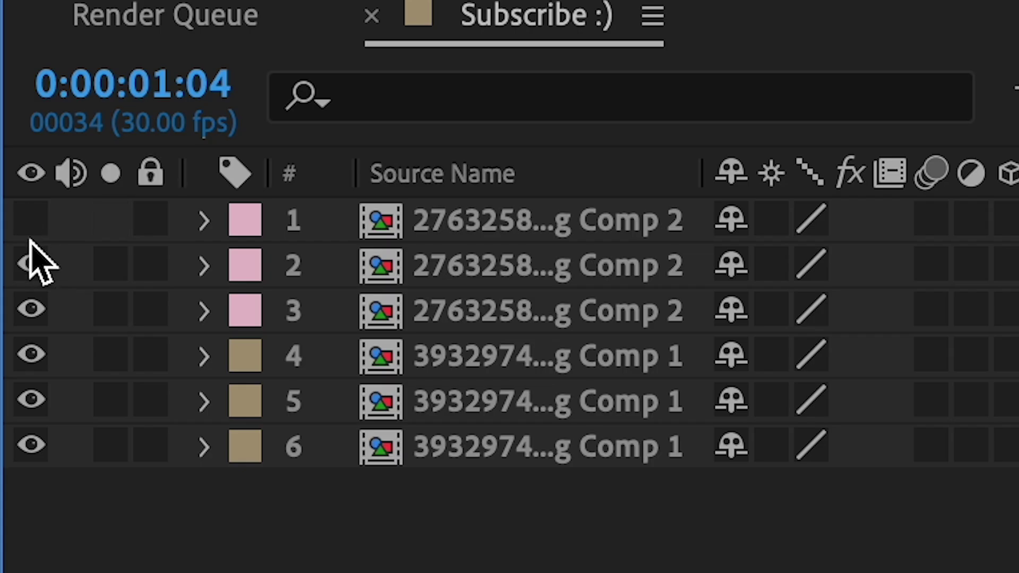
pyautogui.click(30, 264)
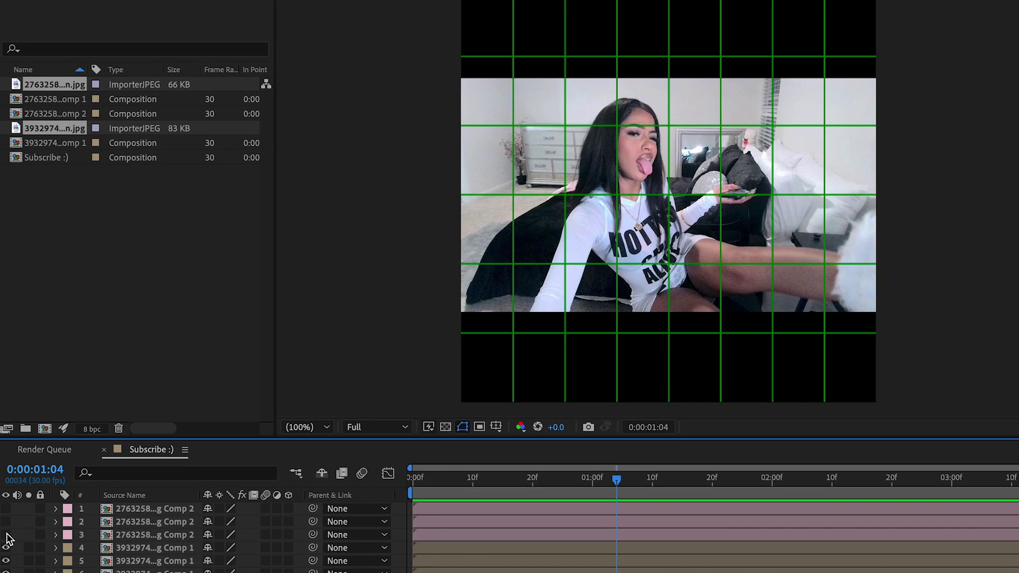
pyautogui.click(197, 564)
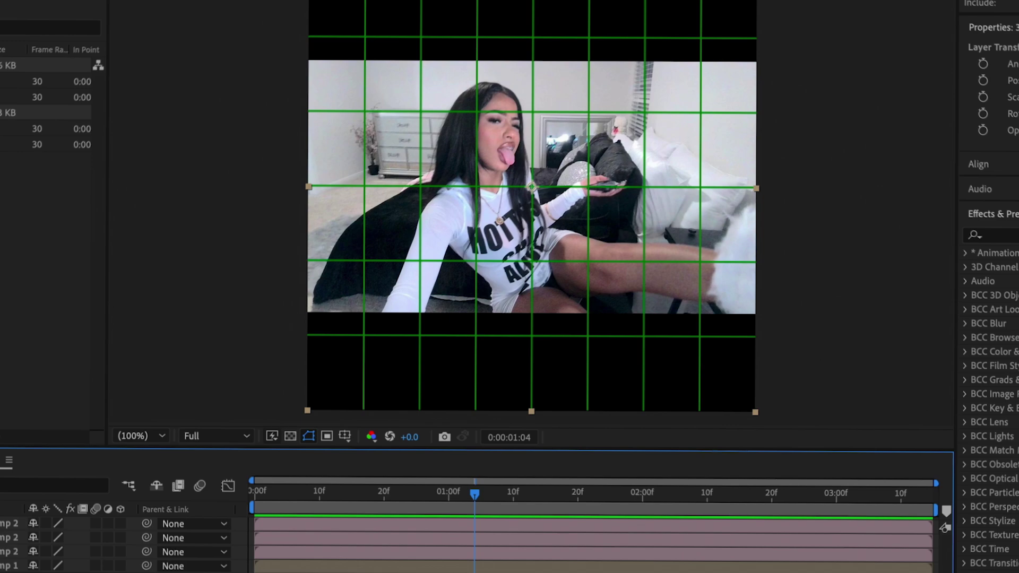
# Mask the second image's three copies into left, middle and right thirds, widening the left mask to close the gap.
pyautogui.moveTo(449, 46)
pyautogui.mouseDown()
pyautogui.moveTo(545, 334)
pyautogui.moveTo(616, 338)
pyautogui.mouseUp()
pyautogui.moveTo(792, 34)
pyautogui.mouseDown()
pyautogui.moveTo(611, 288)
pyautogui.moveTo(617, 346)
pyautogui.mouseUp()
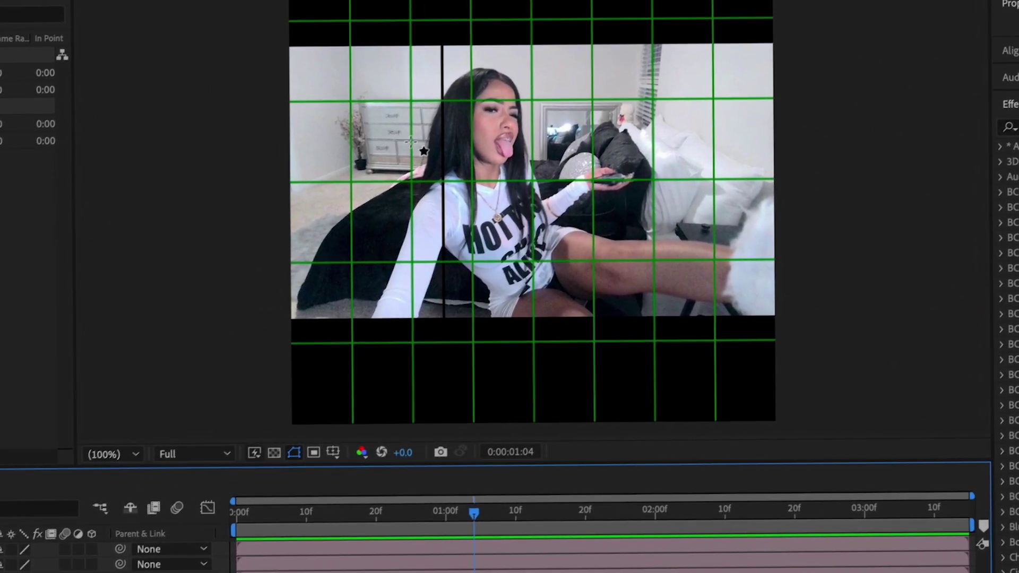
pyautogui.click(406, 214)
pyautogui.click(439, 23)
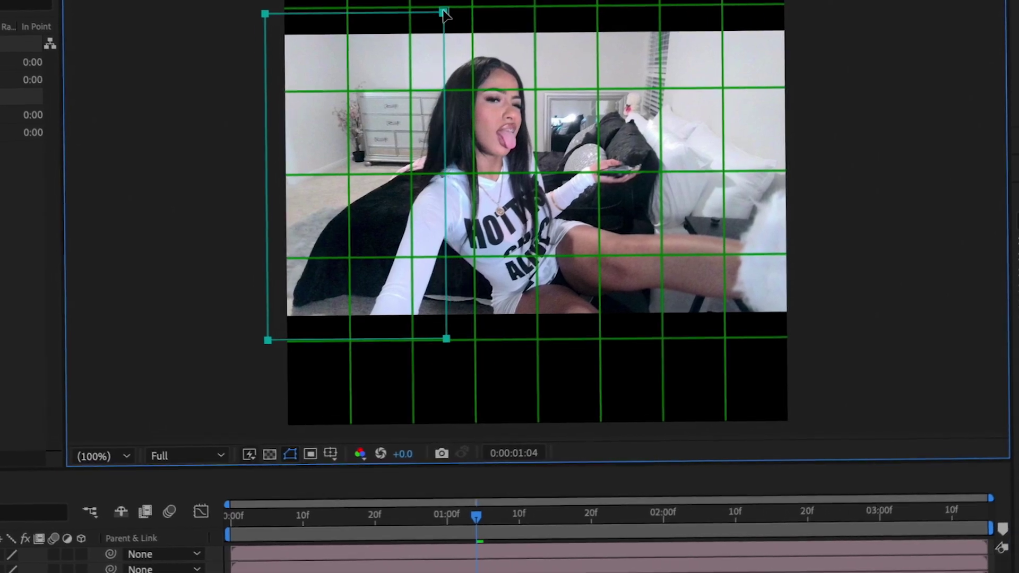
# Turn off the Proportional Grid overlay in the composition view.
pyautogui.click(331, 452)
pyautogui.click(295, 336)
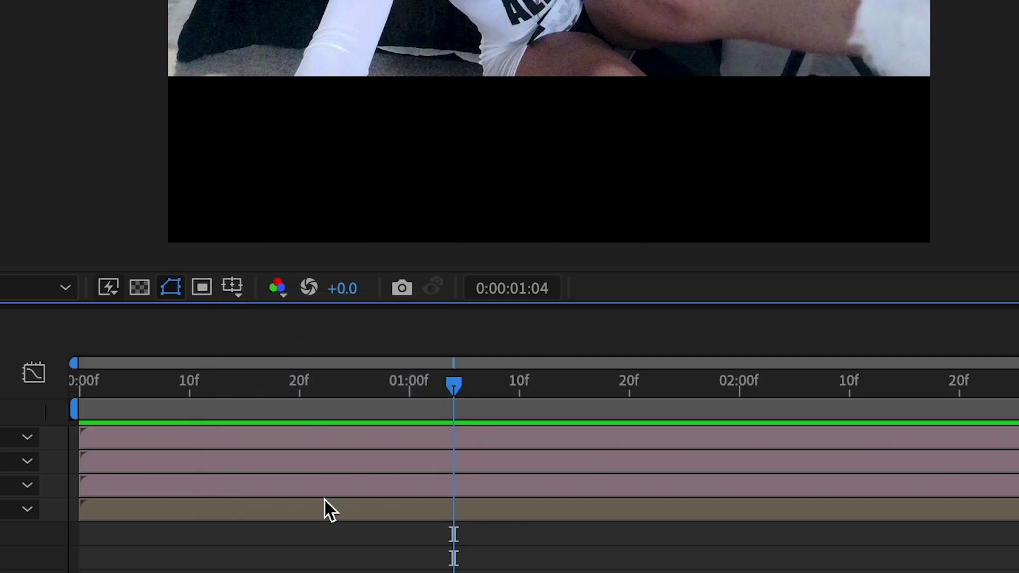
pyautogui.click(232, 287)
pyautogui.press('Escape')
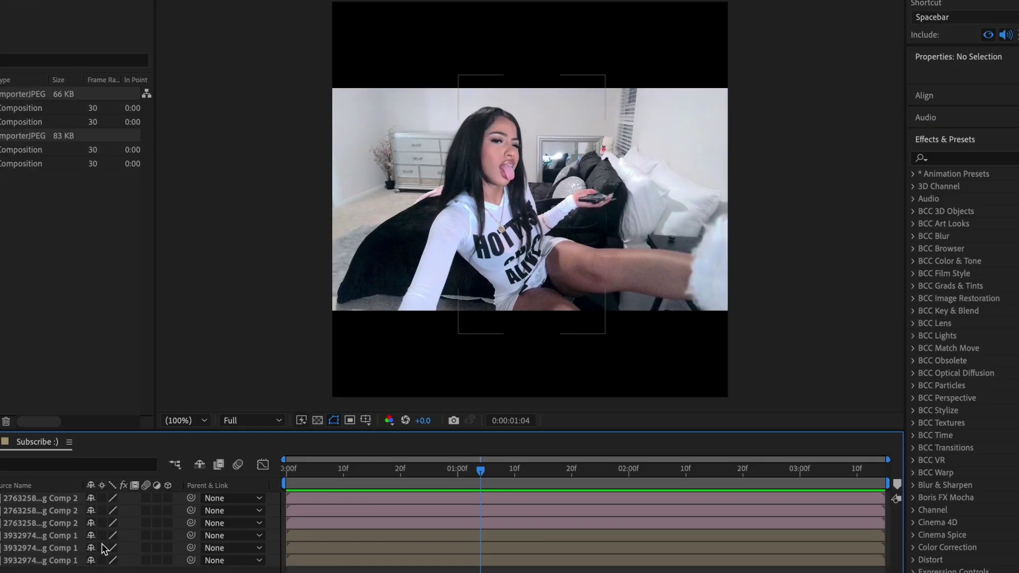
# Make the three pink-labelled layers visible and hide the second image's three copies.
pyautogui.moveTo(4, 492); pyautogui.dragTo(3, 508)
pyautogui.moveTo(24, 285); pyautogui.dragTo(27, 346)
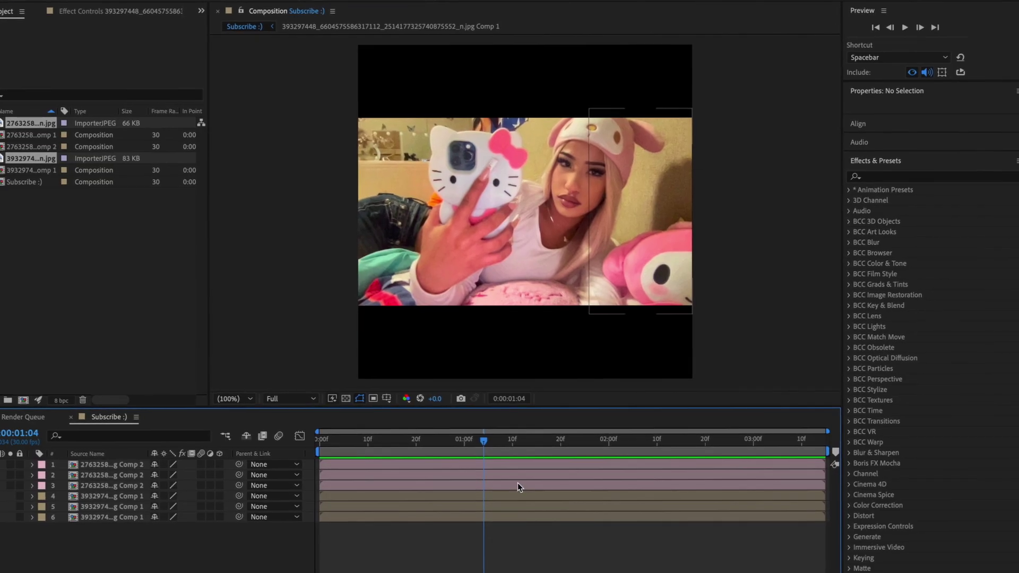
# Inspect the mask on the third pink-labelled layer.
pyautogui.click(520, 484)
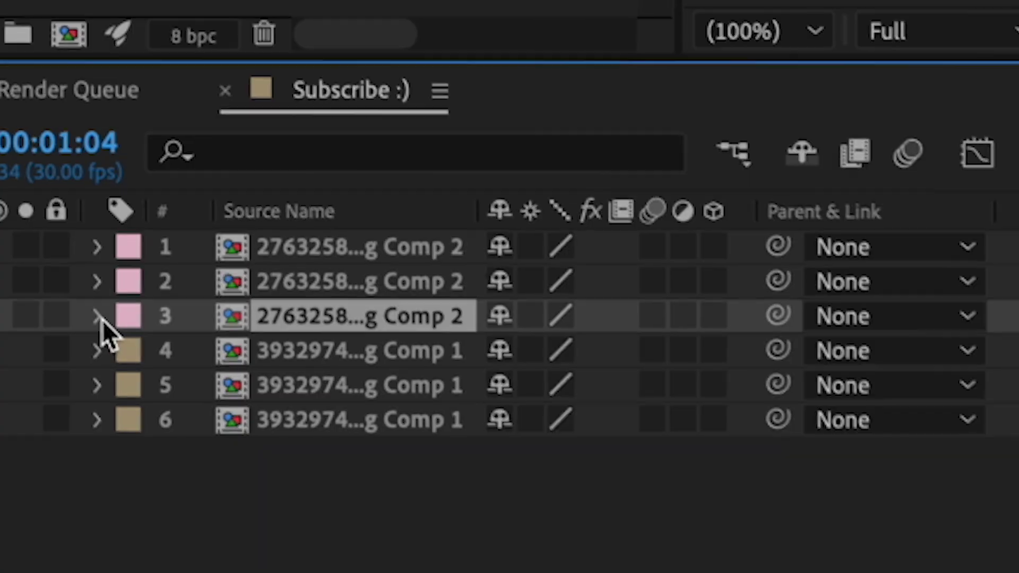
pyautogui.click(31, 486)
pyautogui.click(65, 507)
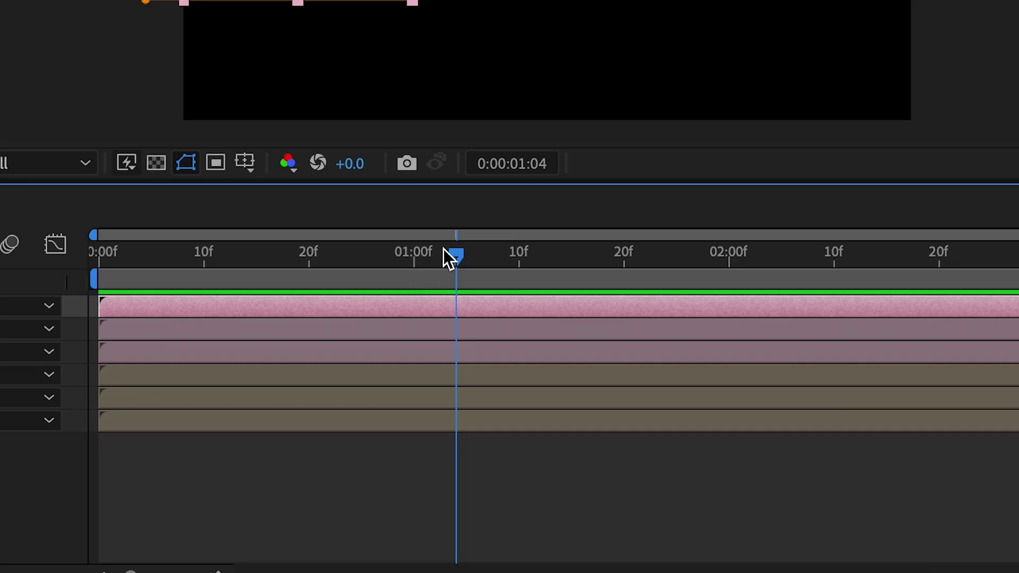
# Move the playhead to 0:00:00:00 and make all six layers 3D.
pyautogui.moveTo(444, 250); pyautogui.dragTo(357, 250)
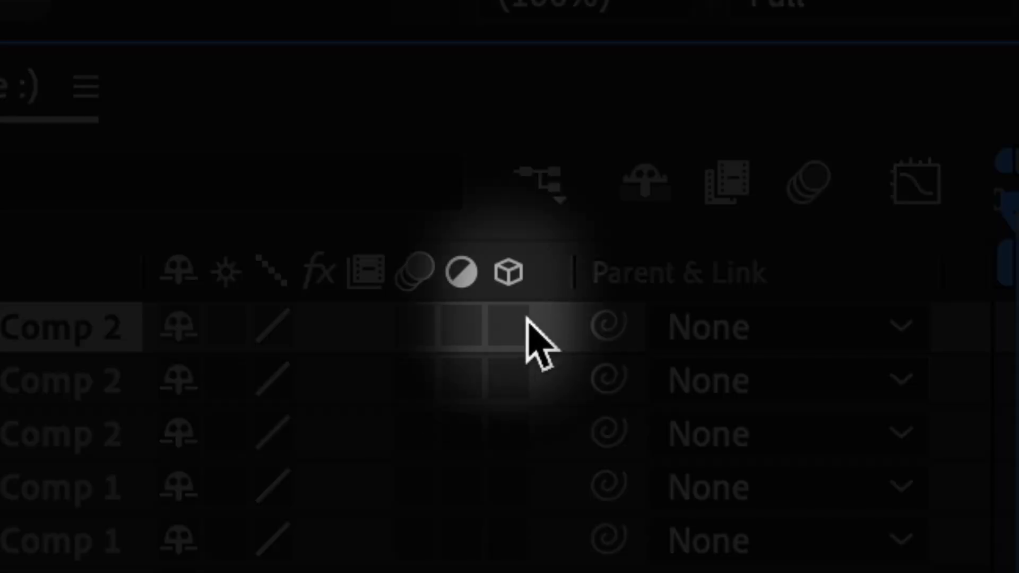
pyautogui.moveTo(528, 324); pyautogui.dragTo(501, 570)
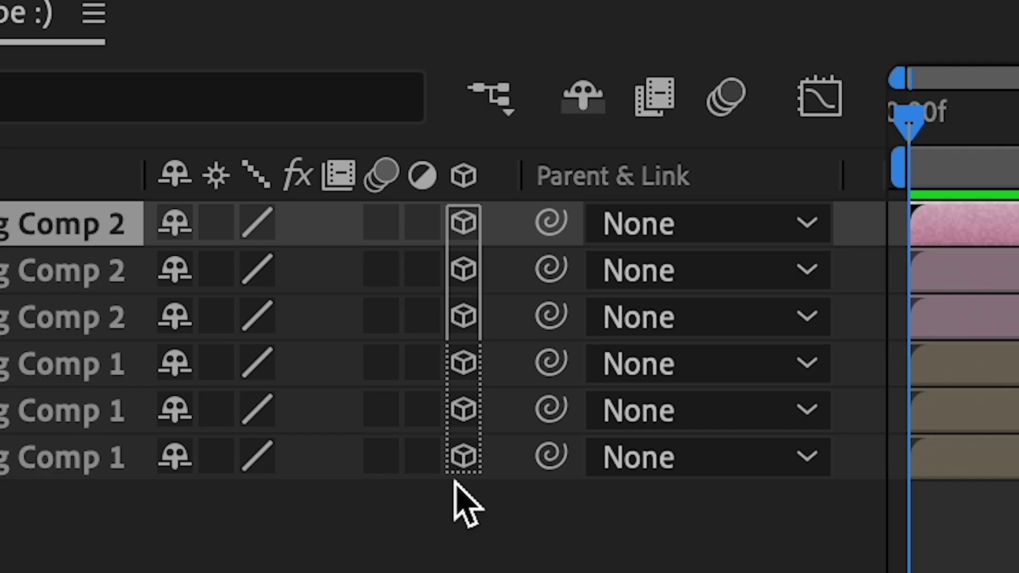
# Reveal the top pink layer's rotation properties and try rotating its left strip around the Y axis.
pyautogui.press('r')
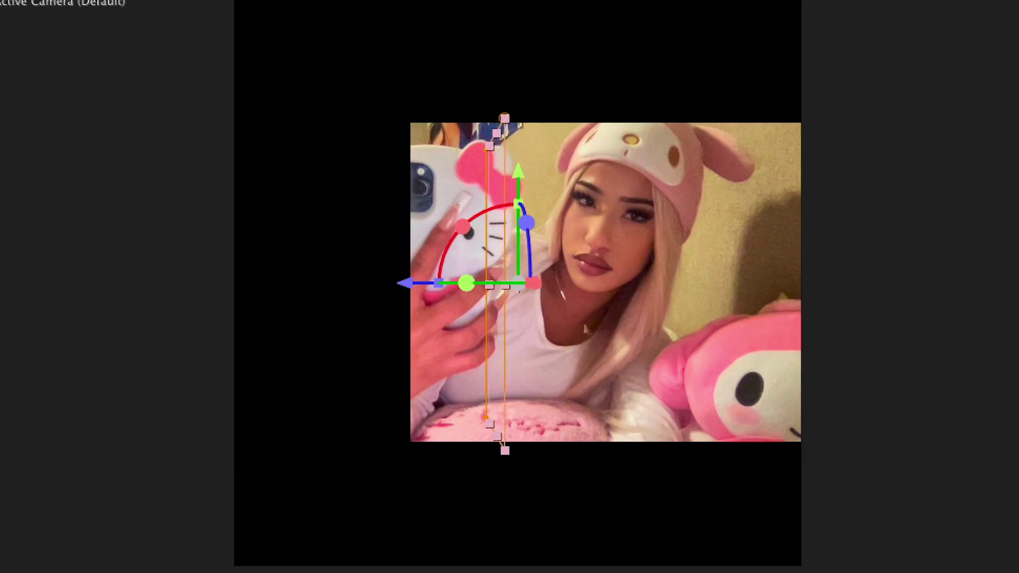
pyautogui.moveTo(216, 539); pyautogui.dragTo(243, 538)
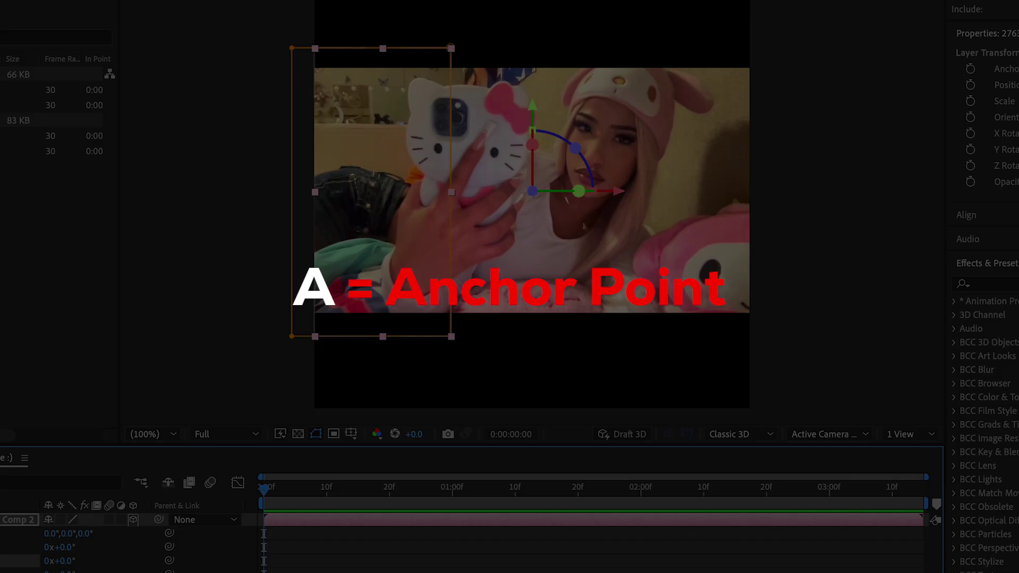
# Centre the top pink layer's anchor point on its left strip, setting X anchor to 180 and X position to 179.
pyautogui.press('a')
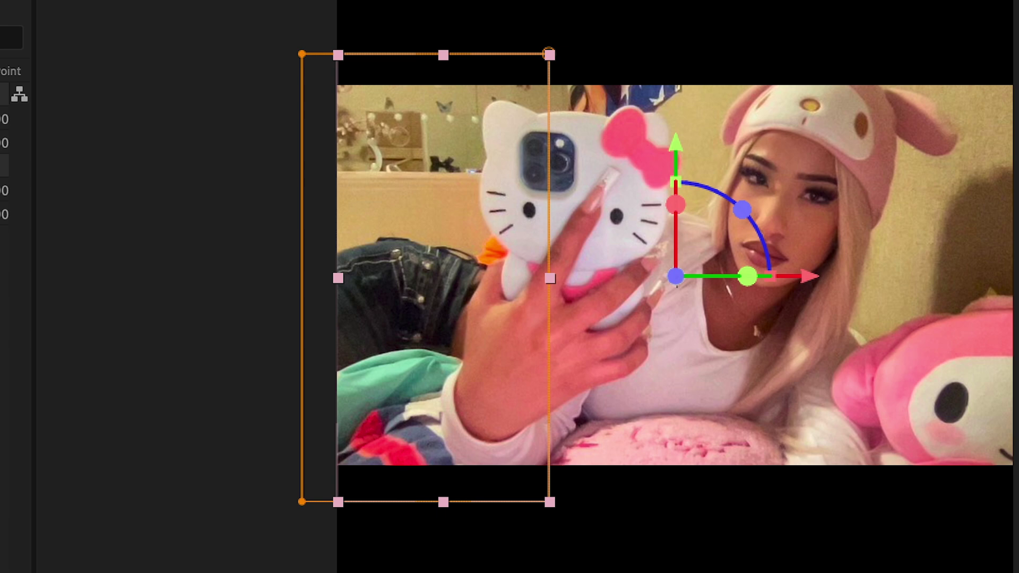
pyautogui.moveTo(53, 533); pyautogui.dragTo(0, 534)
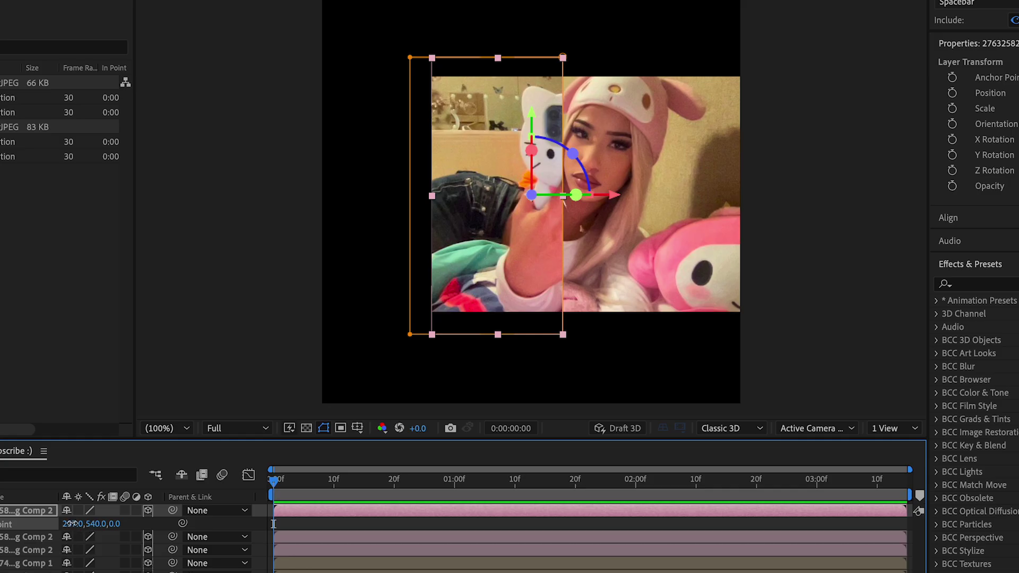
pyautogui.moveTo(70, 523); pyautogui.dragTo(23, 524)
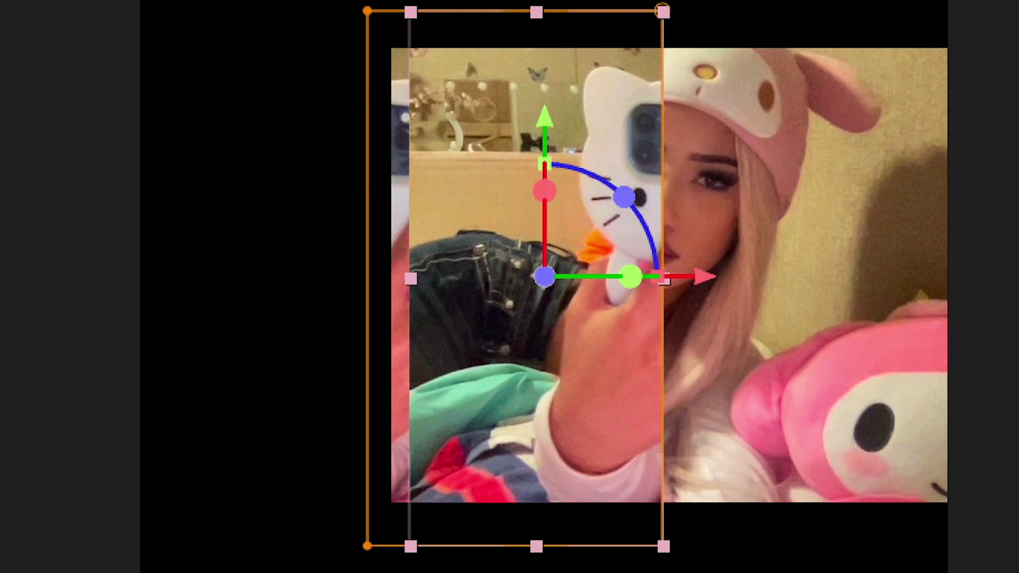
pyautogui.press('p')
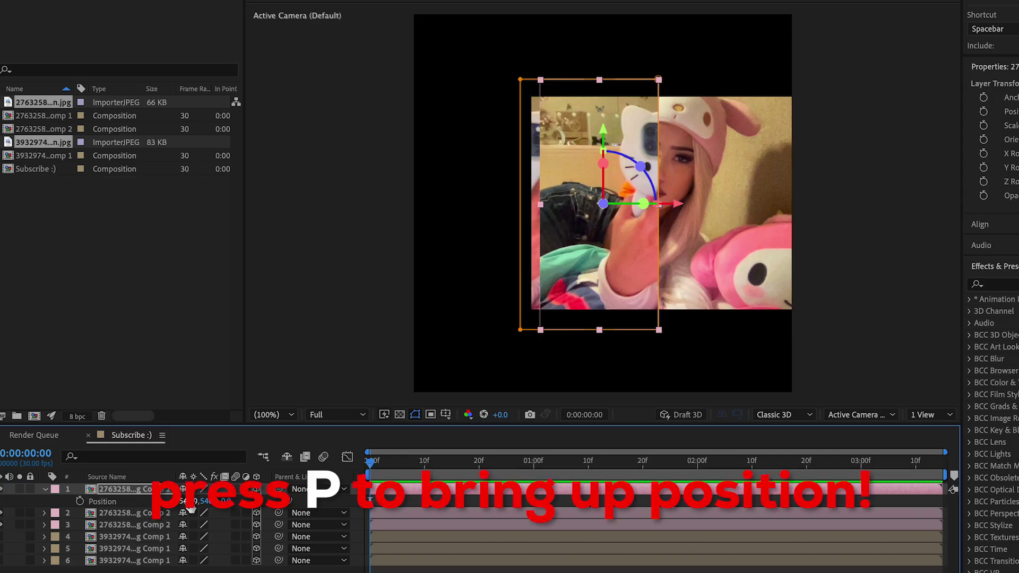
pyautogui.moveTo(183, 501); pyautogui.dragTo(0, 501)
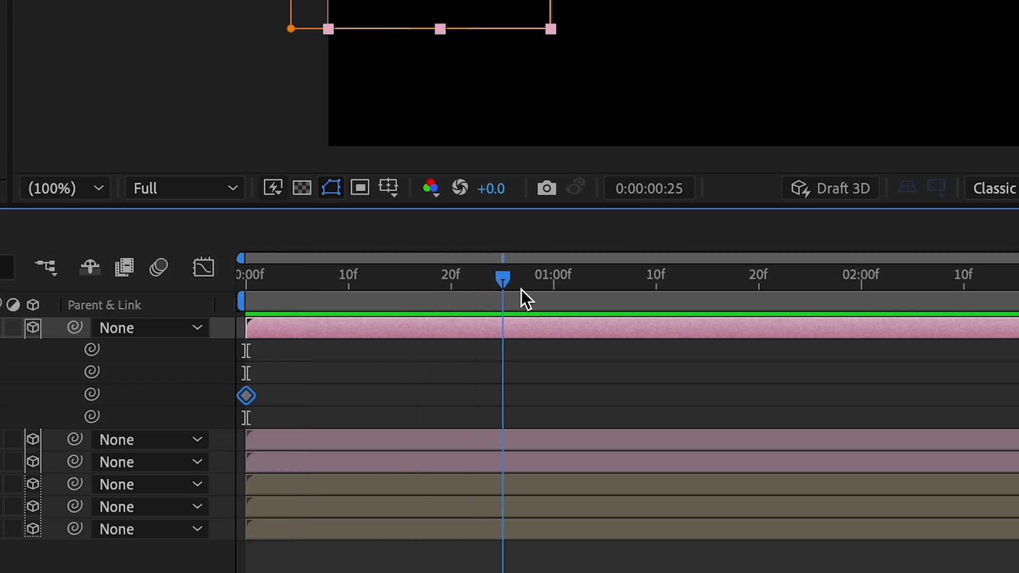
# Set the top pink layer's Y Rotation to -179° at 0:00:01:01 and scrub back through the rotation.
pyautogui.moveTo(521, 289); pyautogui.dragTo(562, 285)
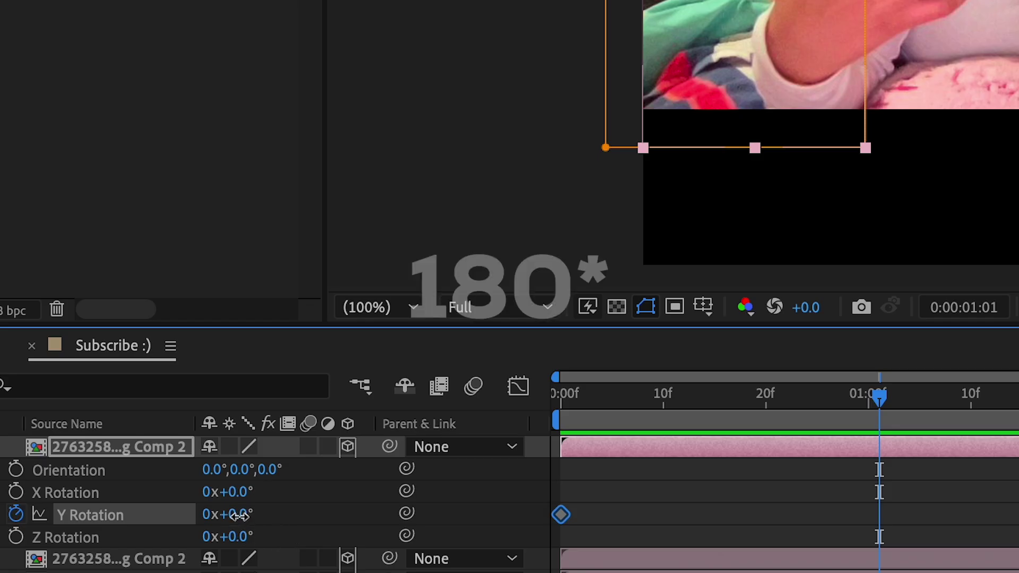
pyautogui.moveTo(238, 516); pyautogui.dragTo(16, 536)
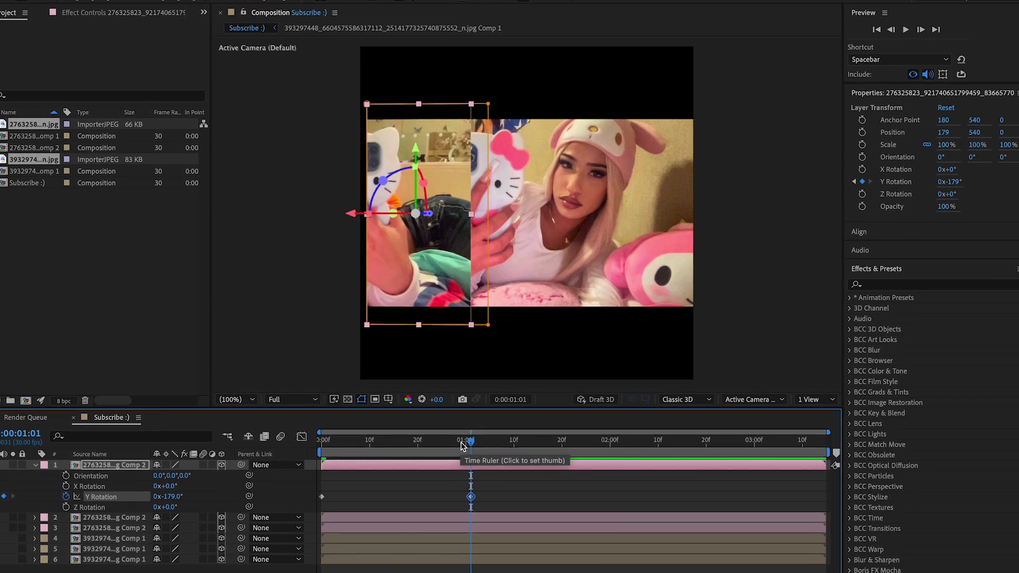
pyautogui.moveTo(472, 437); pyautogui.dragTo(395, 438)
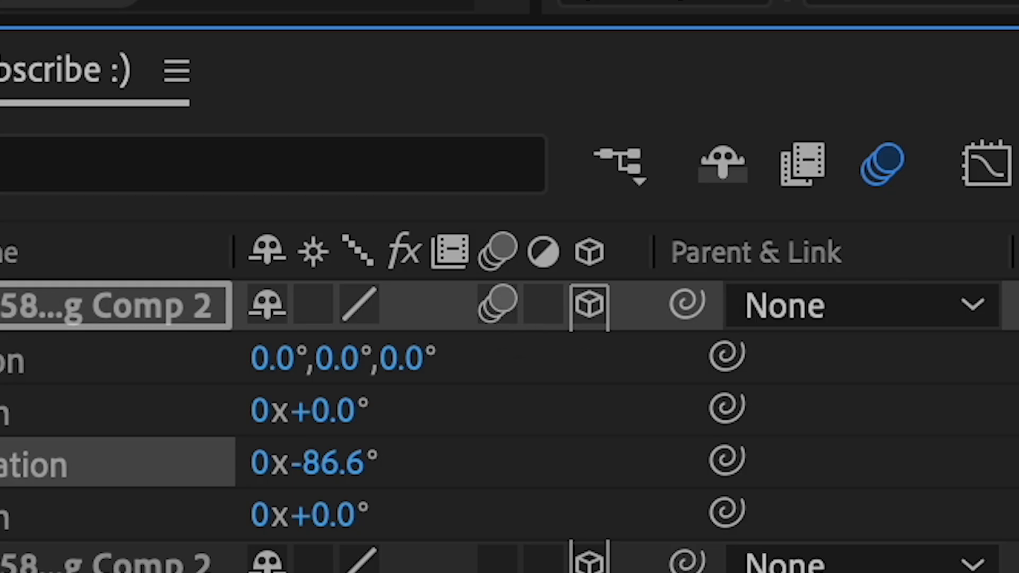
# Apply Easy Ease to both Y Rotation keyframes of the top pink layer.
pyautogui.moveTo(857, 303); pyautogui.dragTo(248, 342)
pyautogui.press('F9')
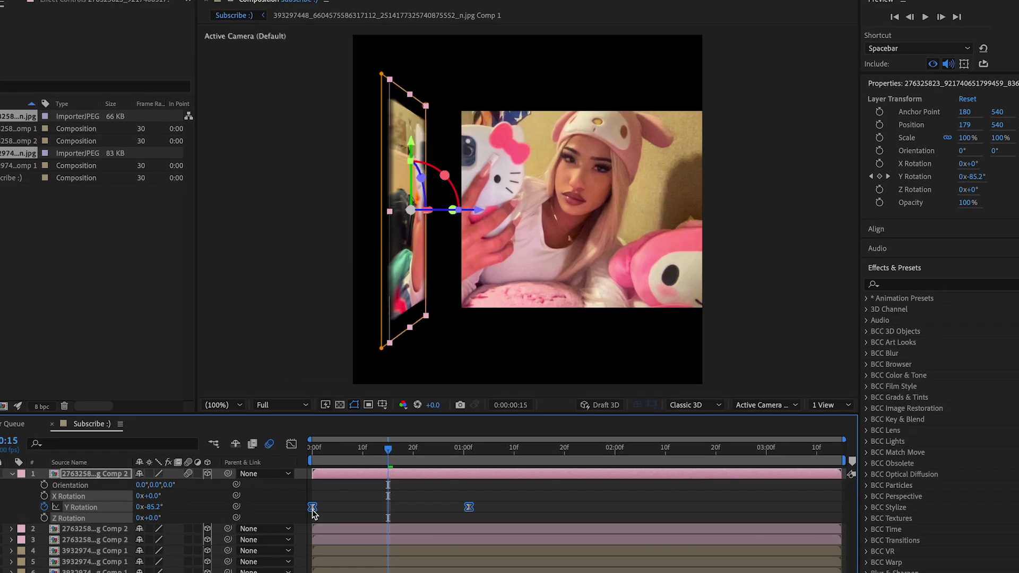
pyautogui.rightClick(319, 500)
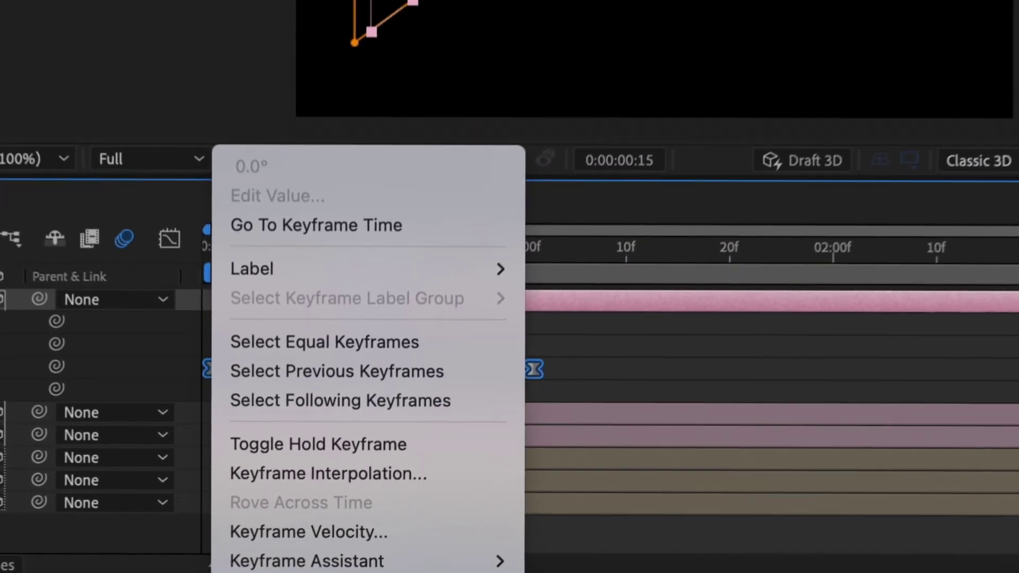
pyautogui.moveTo(335, 546)
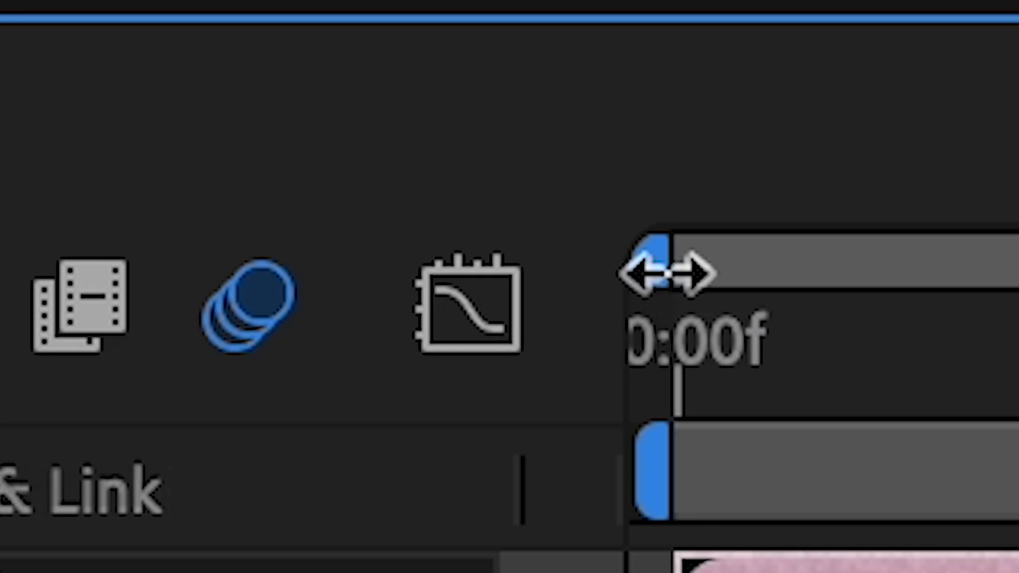
# Display the top pink layer's Y Rotation as a speed graph in the Graph Editor.
pyautogui.click(505, 296)
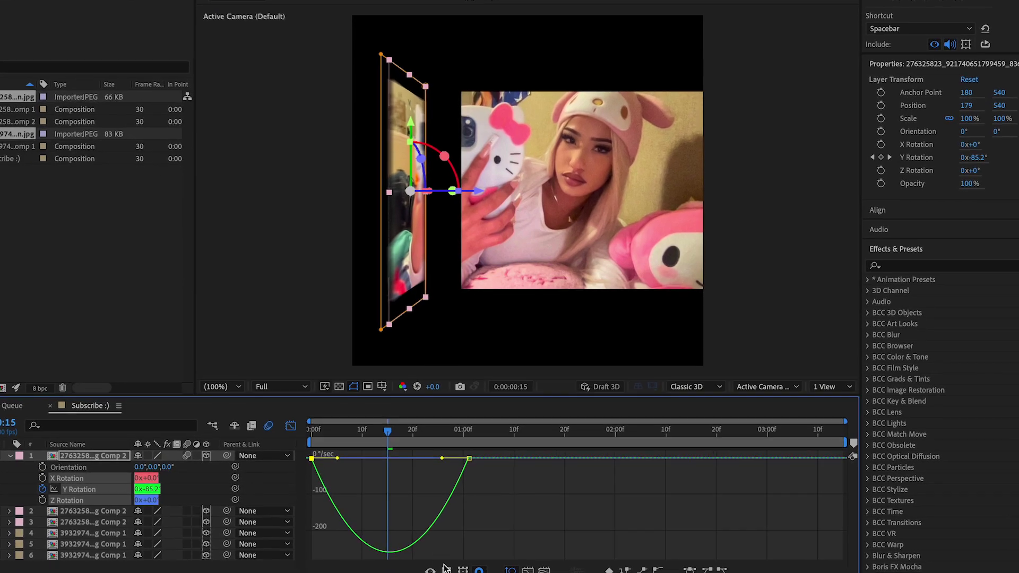
pyautogui.rightClick(440, 434)
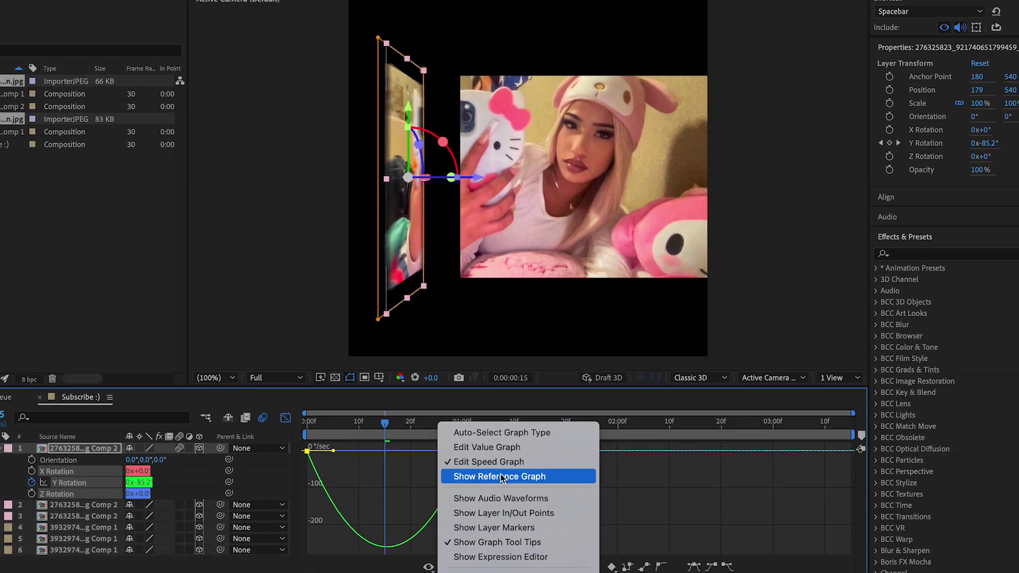
pyautogui.click(445, 567)
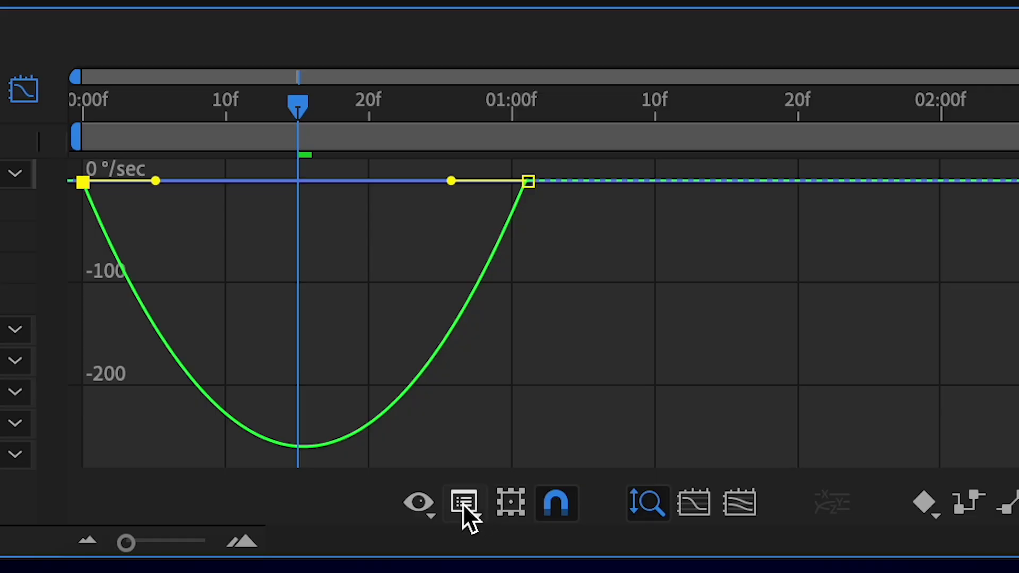
pyautogui.click(445, 567)
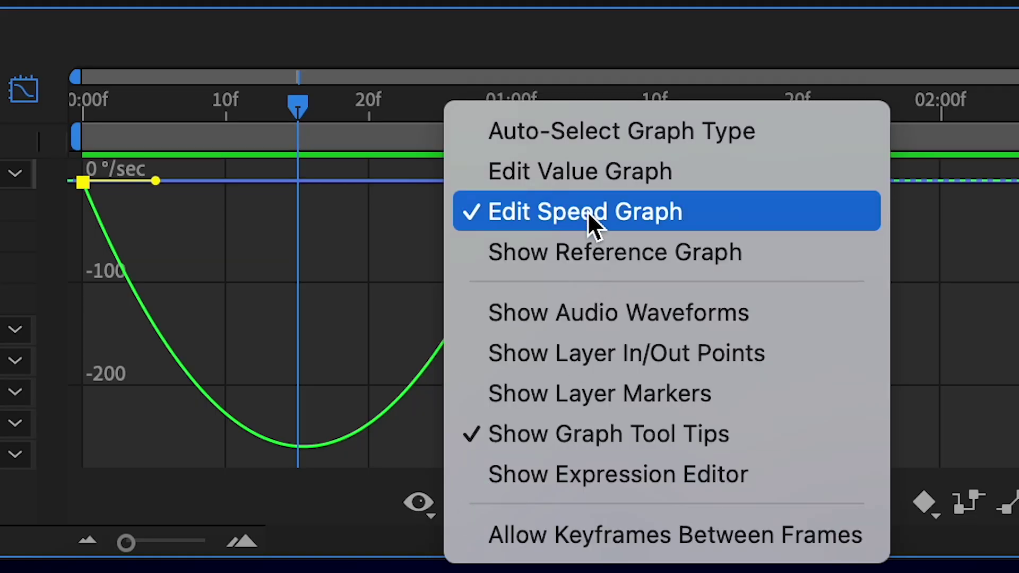
pyautogui.click(588, 211)
# Pull both speed graph handles toward the middle to form a sharp speed peak halfway through the rotation.
pyautogui.moveTo(387, 416); pyautogui.dragTo(432, 421)
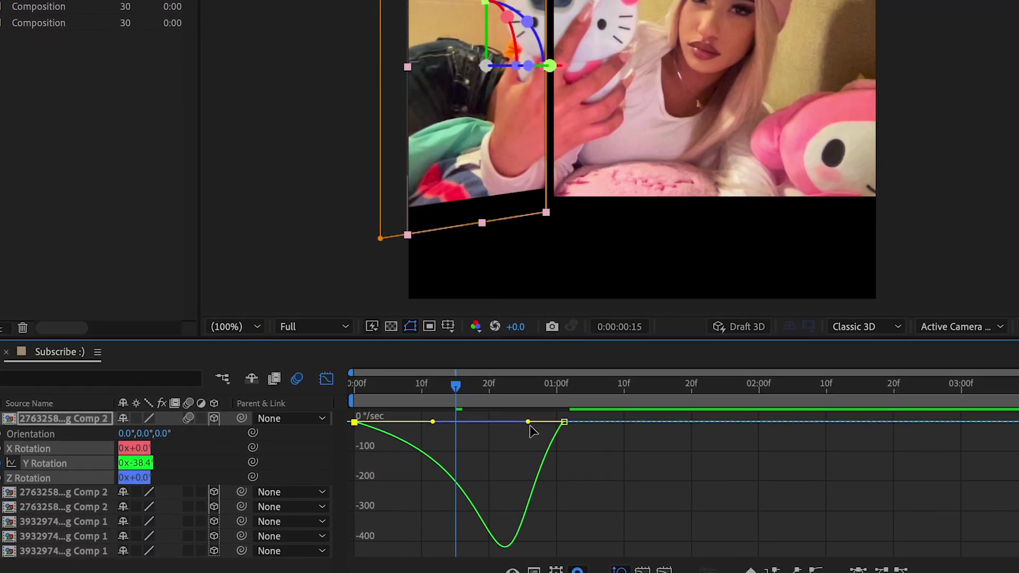
pyautogui.moveTo(528, 423); pyautogui.dragTo(438, 430)
pyautogui.moveTo(455, 391); pyautogui.dragTo(356, 391)
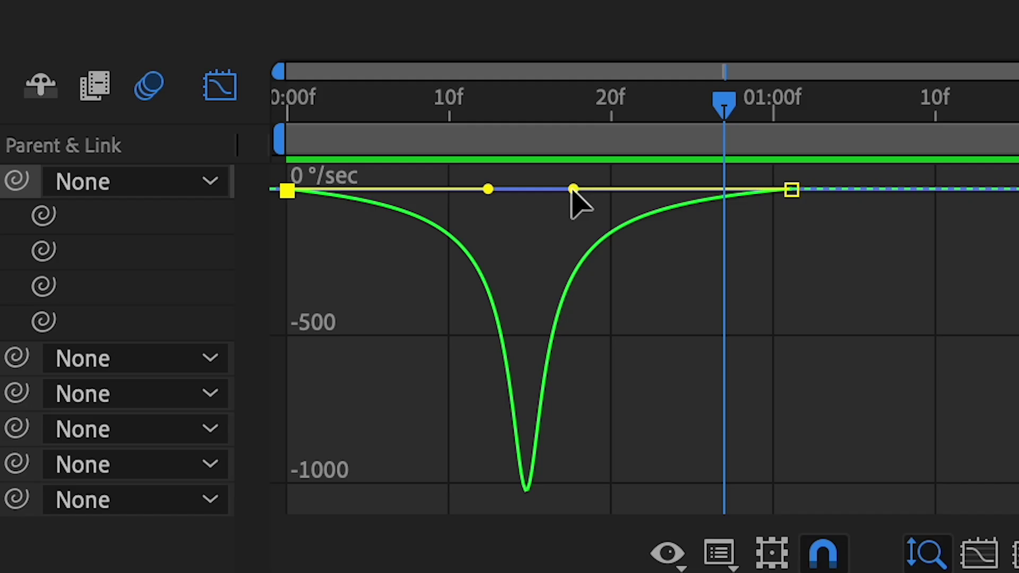
pyautogui.moveTo(572, 191); pyautogui.dragTo(537, 190)
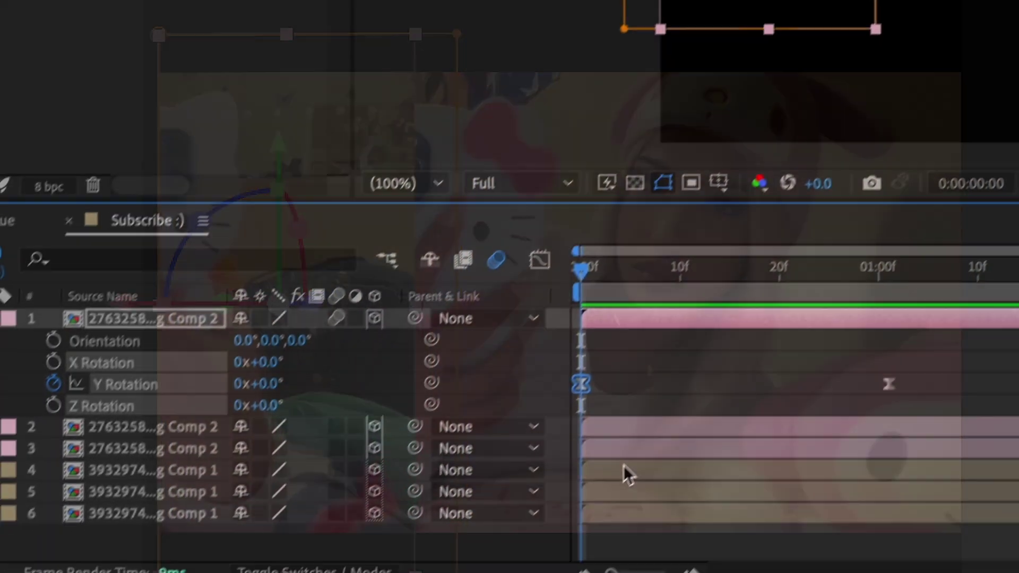
# Show the first tan layer in place of the top pink one and add a Y Rotation keyframe at 0:00:00:00.
pyautogui.click(624, 467)
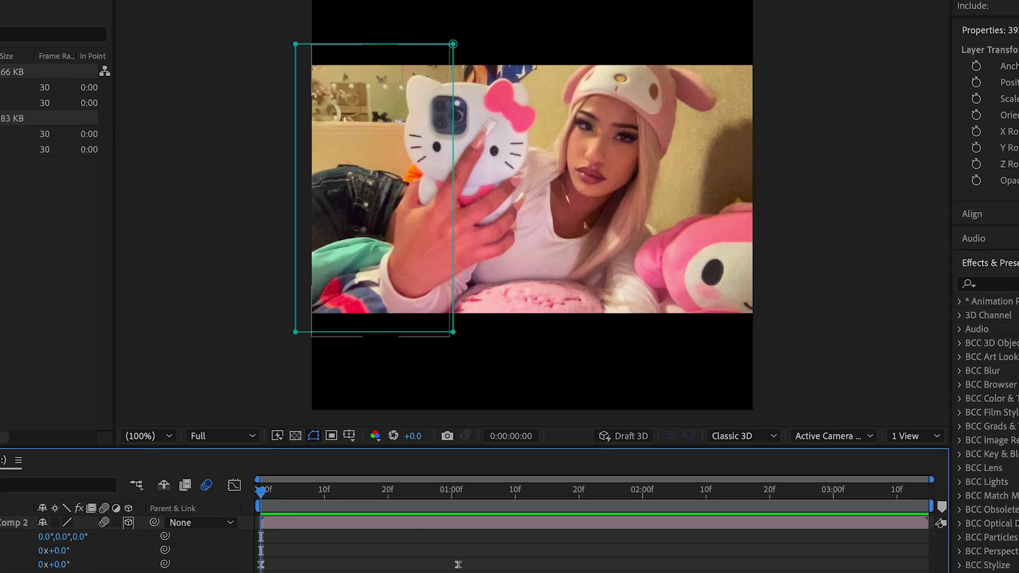
pyautogui.click(18, 291)
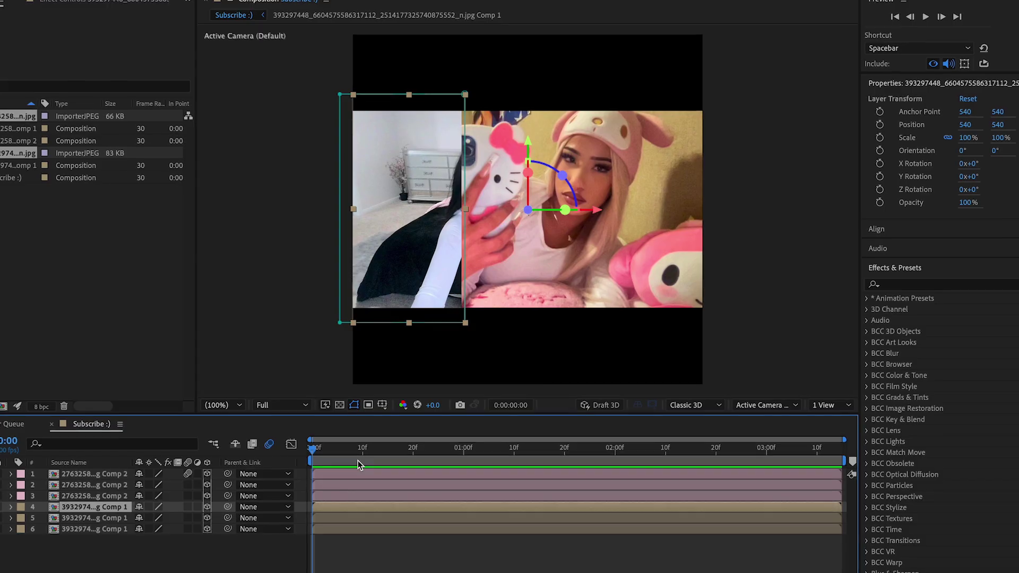
pyautogui.press('r')
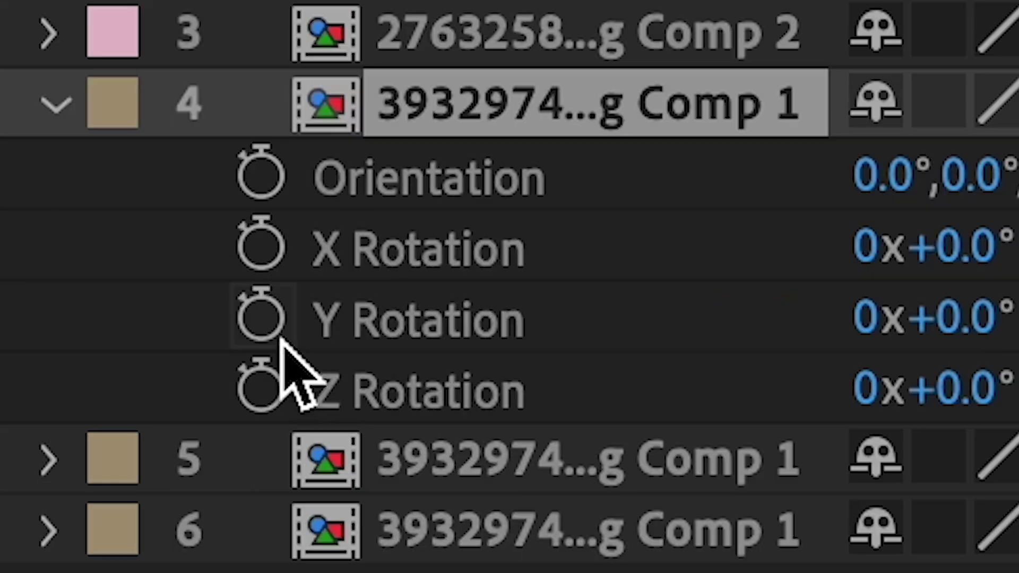
pyautogui.click(248, 366)
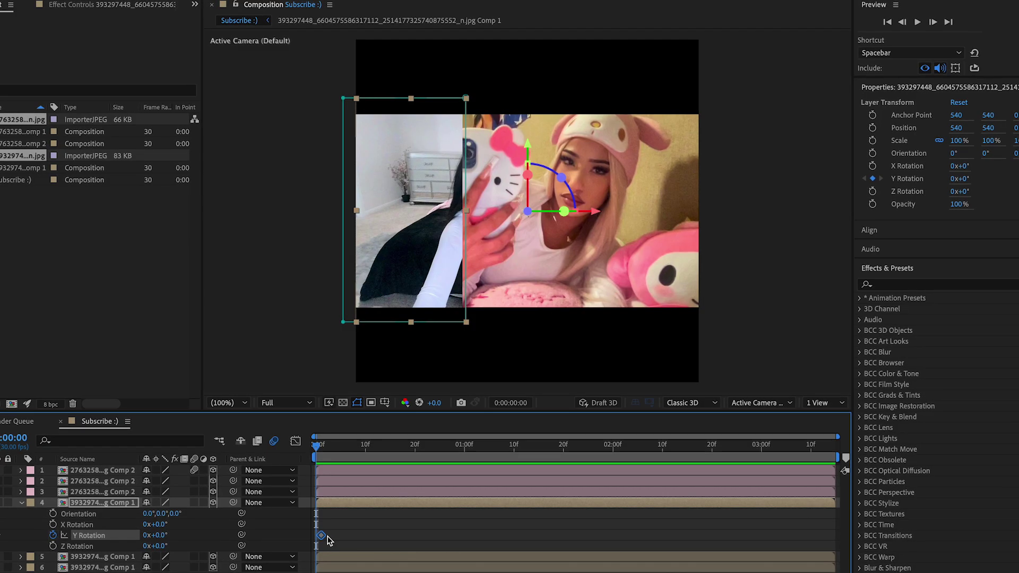
# Align the first tan layer's Y Rotation keyframe with the top pink layer's ending keyframe and enter its starting rotation value.
pyautogui.click(492, 470)
pyautogui.press('u')
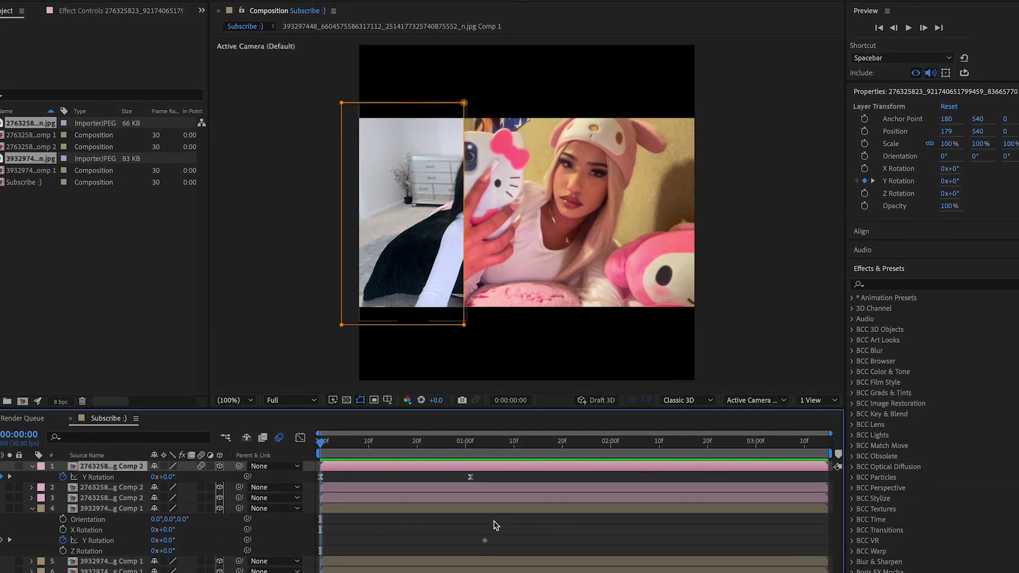
pyautogui.moveTo(484, 540); pyautogui.dragTo(475, 541)
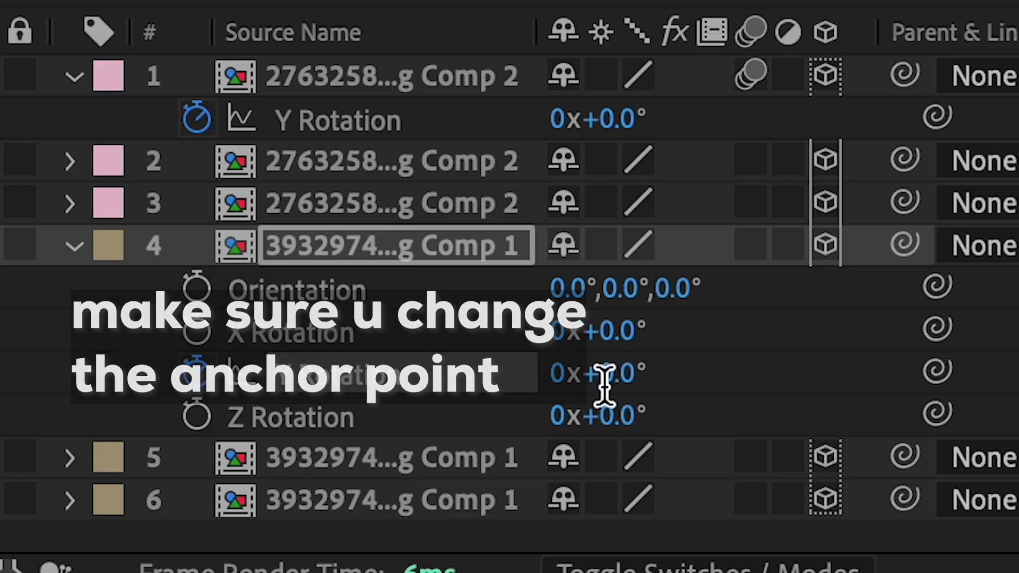
pyautogui.click(203, 525)
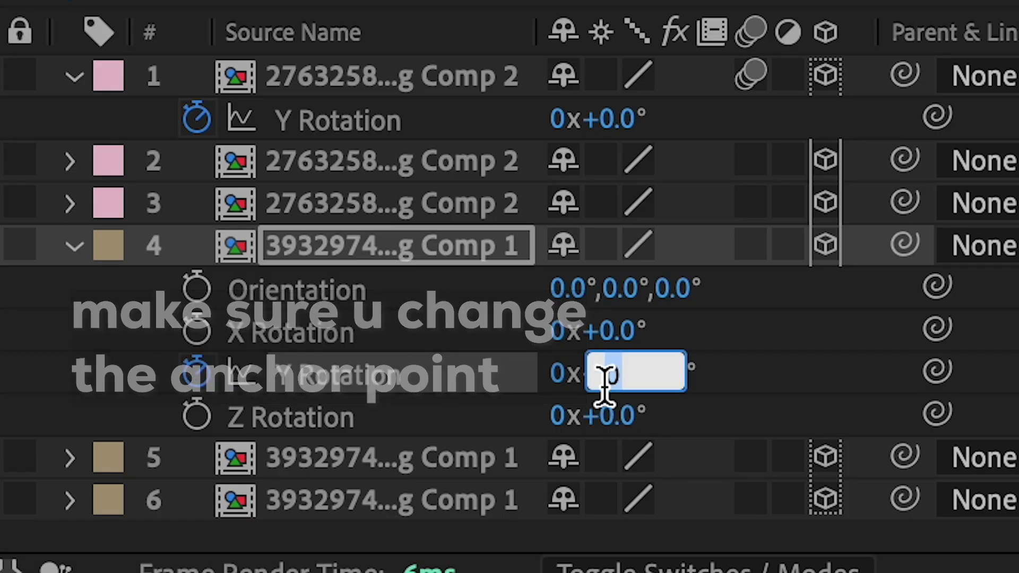
pyautogui.write('99')
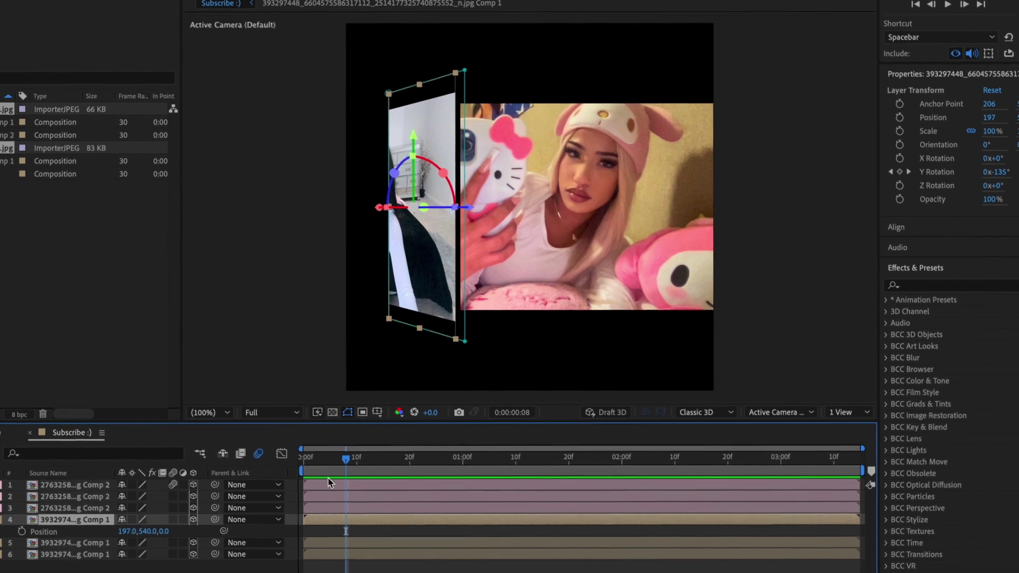
# Apply Easy Ease to both Y Rotation keyframes of the first tan layer.
pyautogui.press('u')
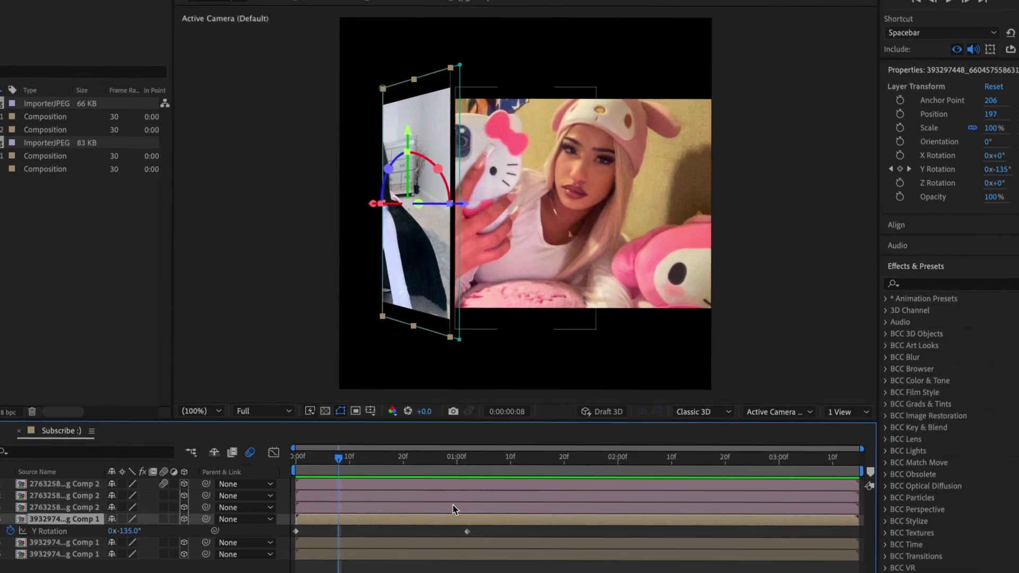
pyautogui.moveTo(484, 528); pyautogui.dragTo(288, 542)
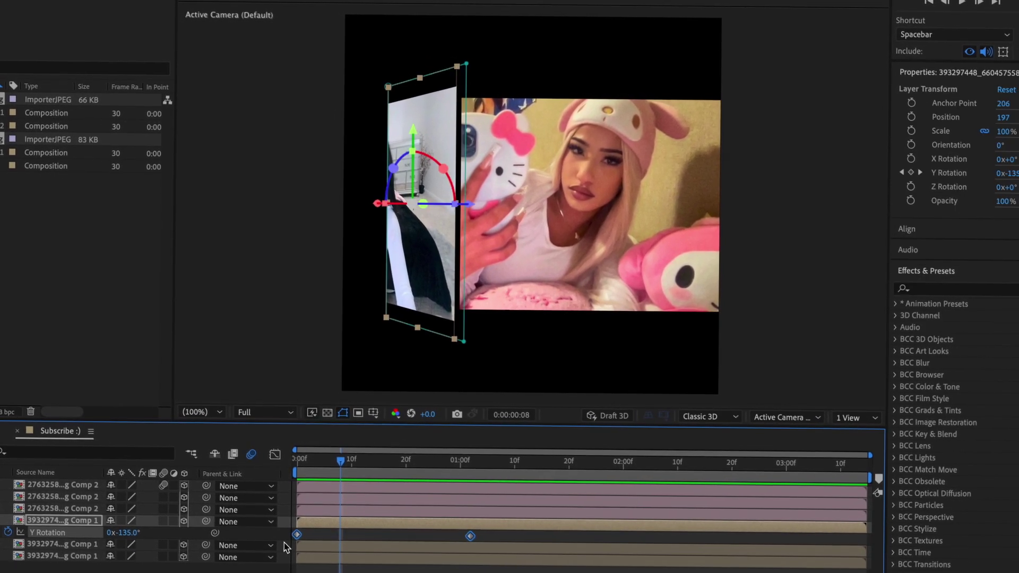
pyautogui.press('F9')
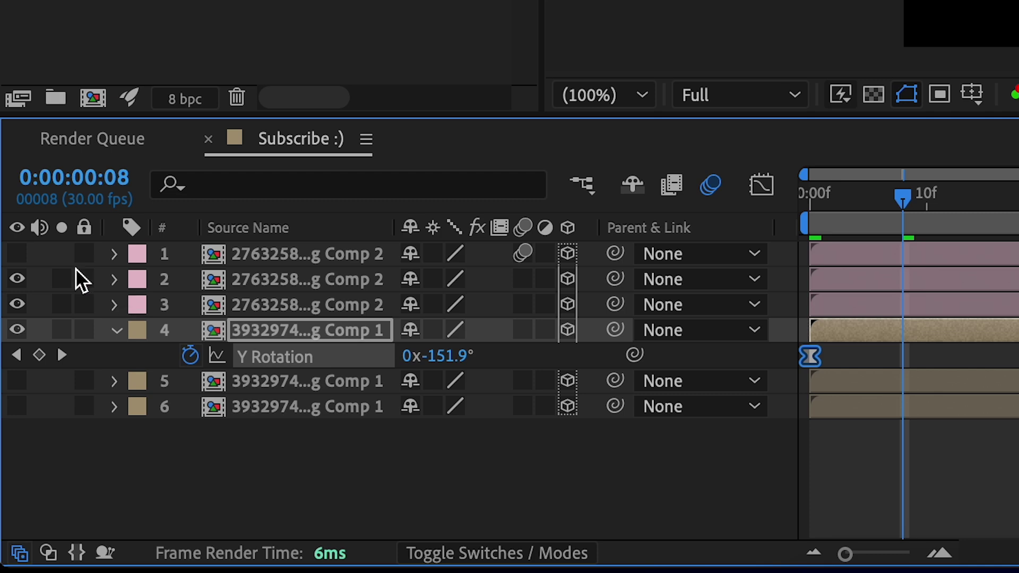
# Make the top pink layer visible again and preview both left strips rotating together.
pyautogui.click(0, 485)
pyautogui.click(21, 253)
pyautogui.press('space')
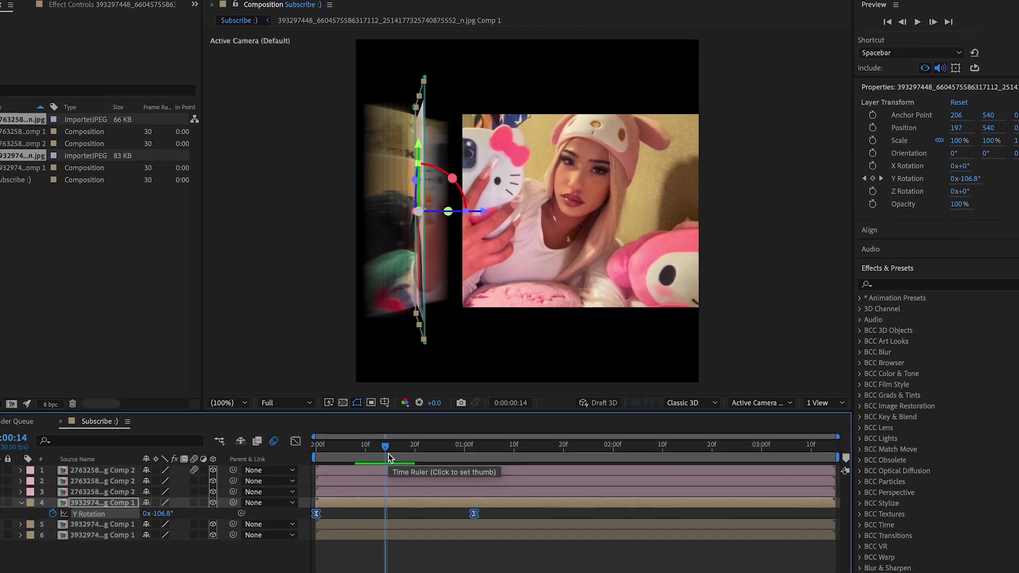
# Enable motion blur on the remaining five layers and pull the first tan layer's ending speed handle toward the middle.
pyautogui.click(196, 501)
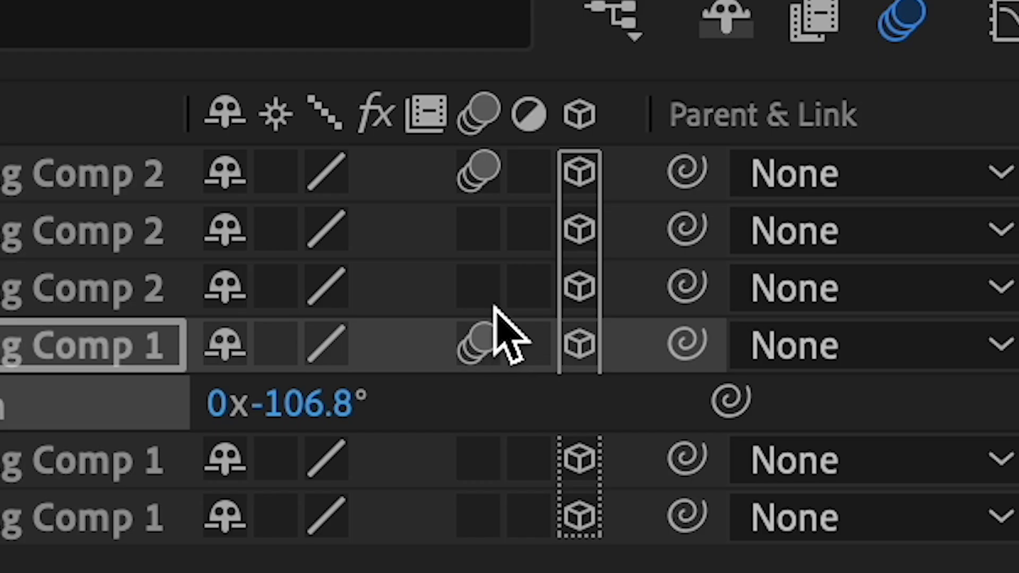
pyautogui.click(196, 490)
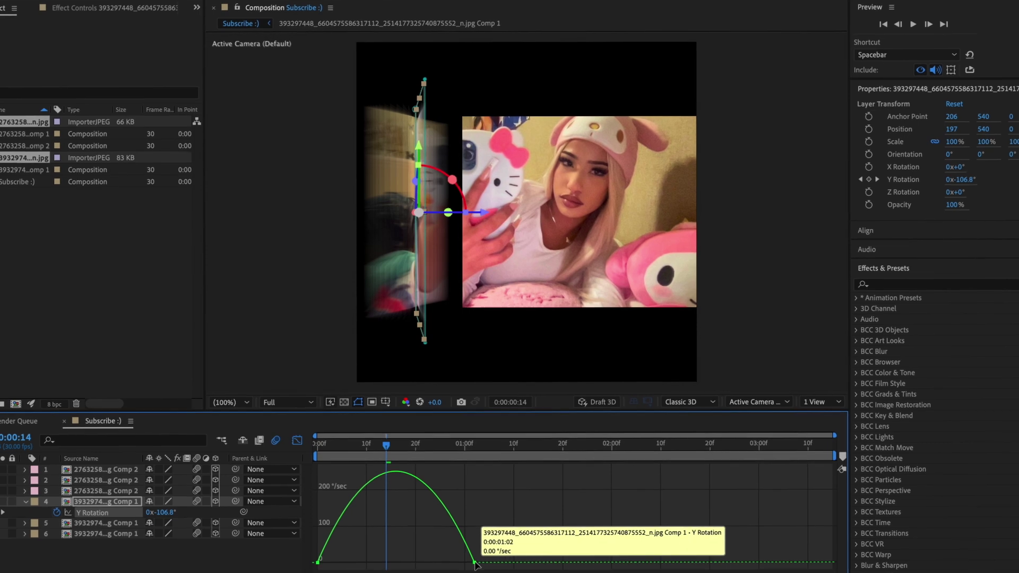
pyautogui.click(476, 562)
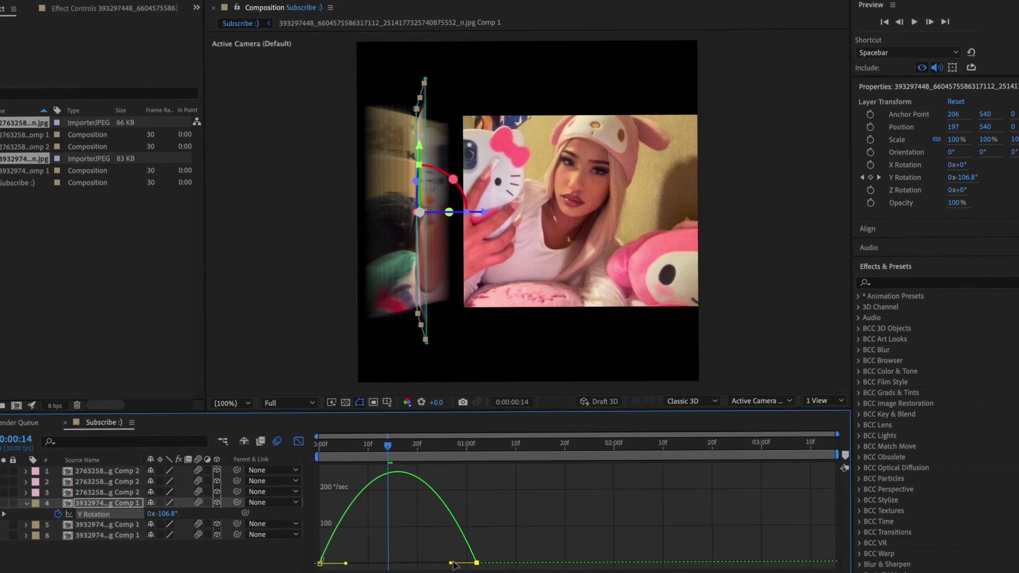
pyautogui.moveTo(450, 563); pyautogui.dragTo(379, 570)
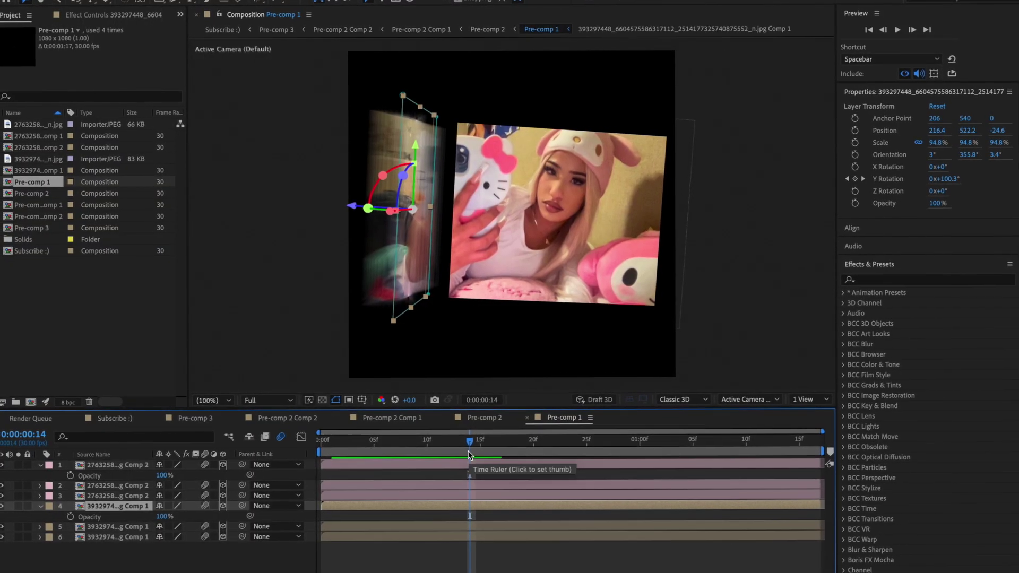
# Scrub through the strip's rotation in Pre-comp 1 and split the first tan layer at 0:00:00:14.
pyautogui.moveTo(469, 446); pyautogui.dragTo(417, 445)
pyautogui.moveTo(507, 432); pyautogui.dragTo(447, 440)
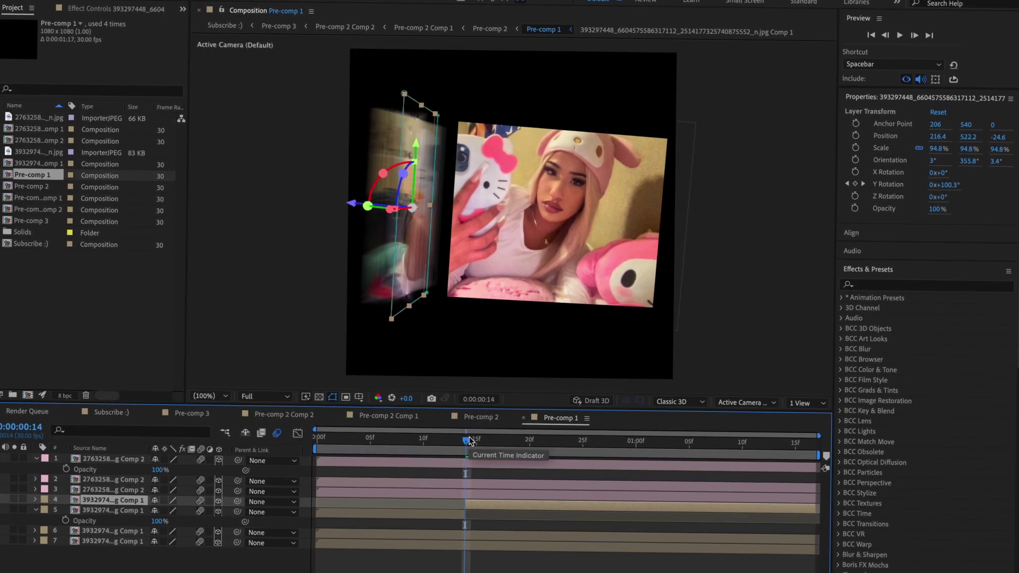
# Split the top pink layer at 0:00:00:14, deleting its second half and the first half of the first tan layer.
pyautogui.click(475, 461)
pyautogui.hotkey('ctrl', 'd')
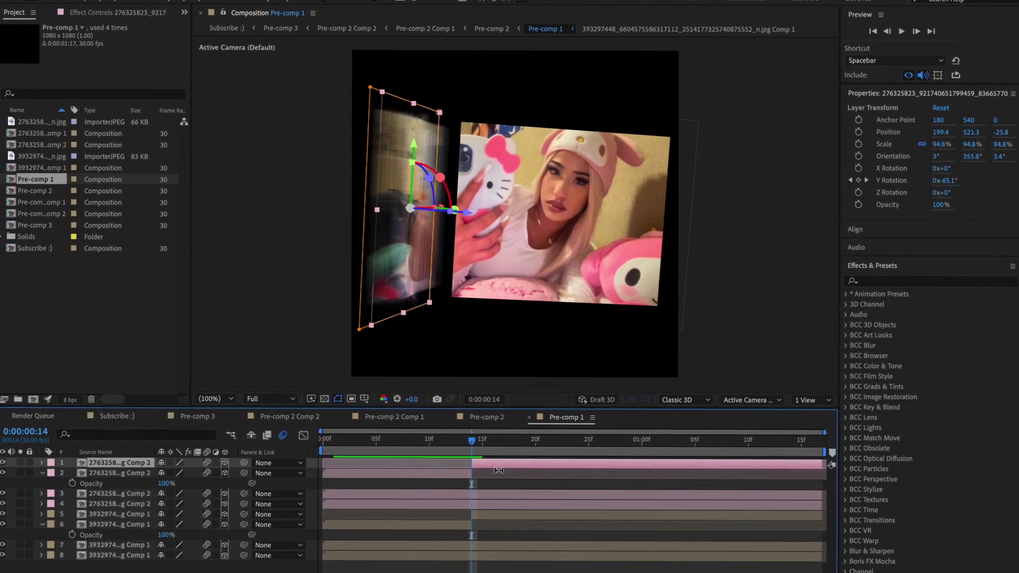
pyautogui.press('Delete')
pyautogui.click(450, 513)
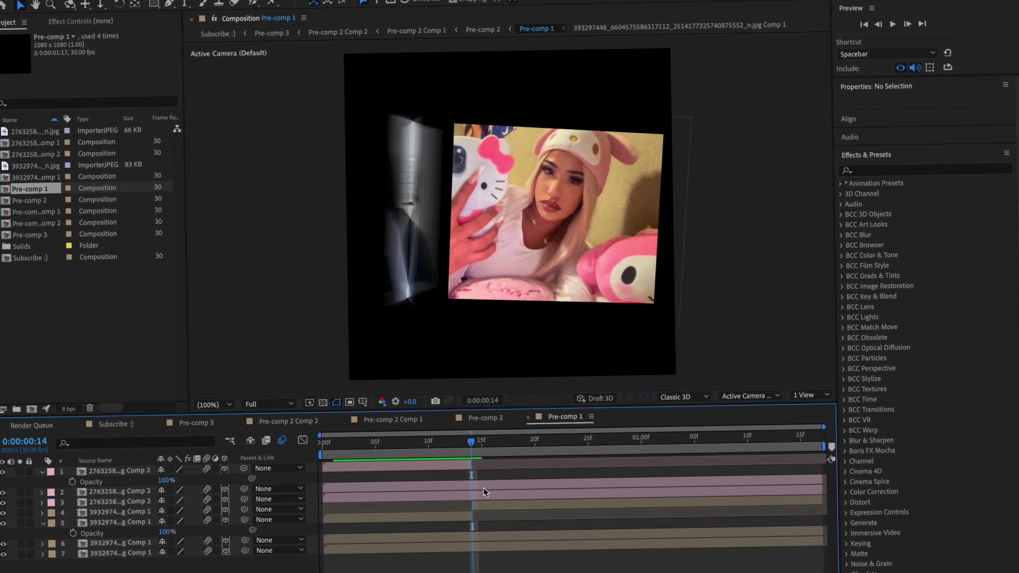
pyautogui.press('Delete')
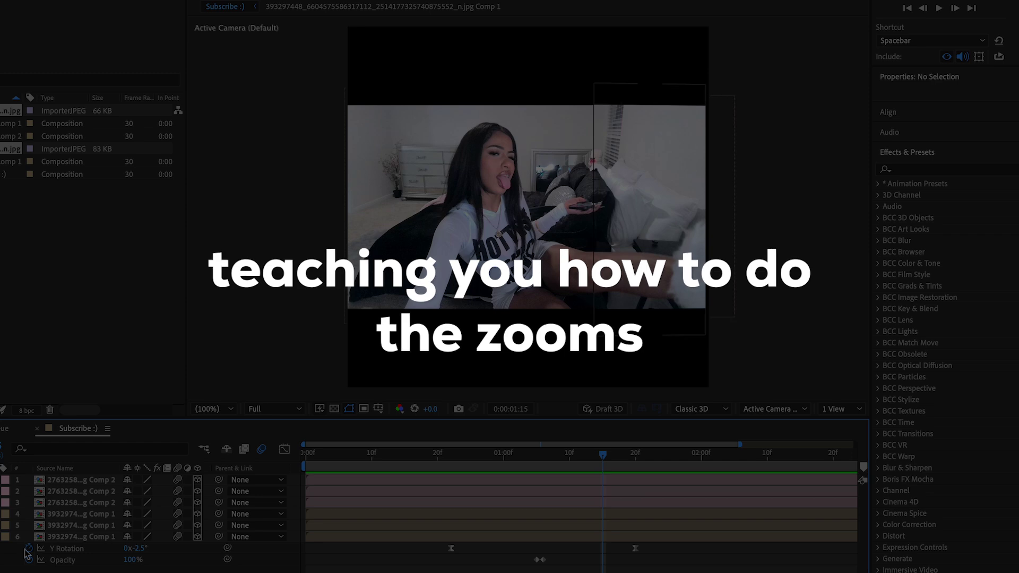
# Collapse the bottom layer's keyframed properties and add a null object to the Subscribe :) composition.
pyautogui.click(0, 537)
pyautogui.rightClick(43, 549)
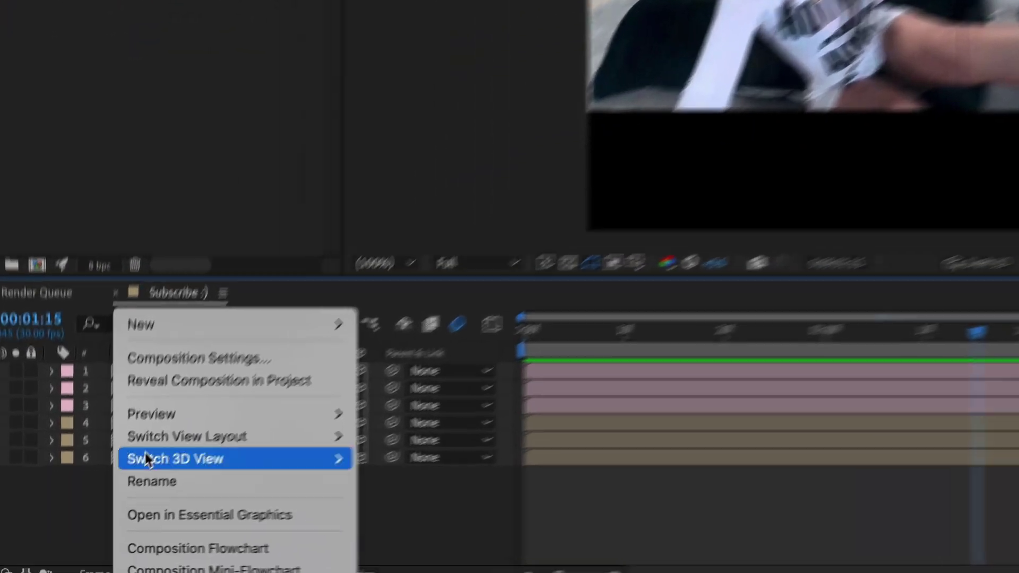
pyautogui.moveTo(134, 448)
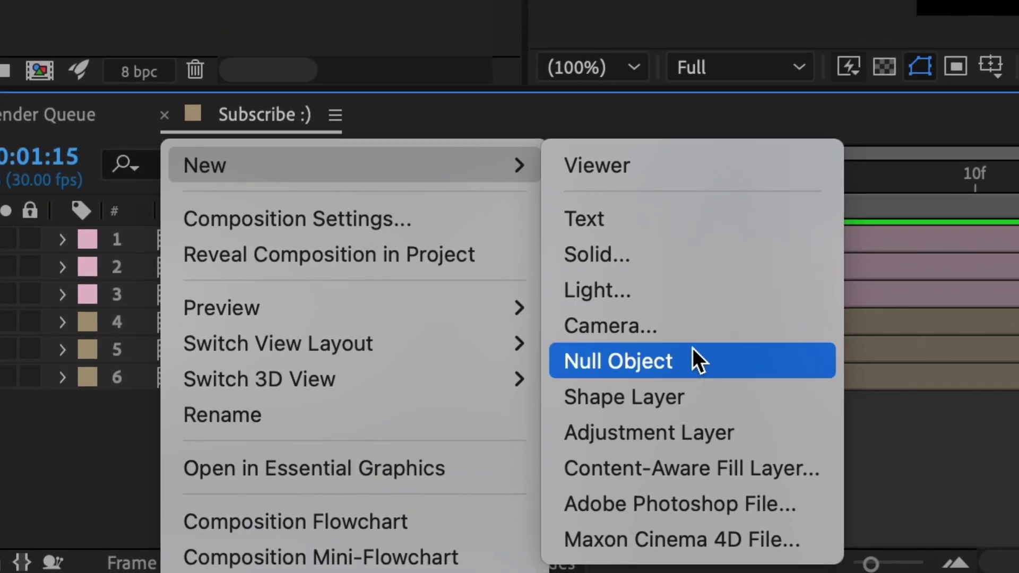
pyautogui.click(639, 382)
# Parent all six image layers to Null 1, make the null 3D and try scaling it down.
pyautogui.click(297, 262)
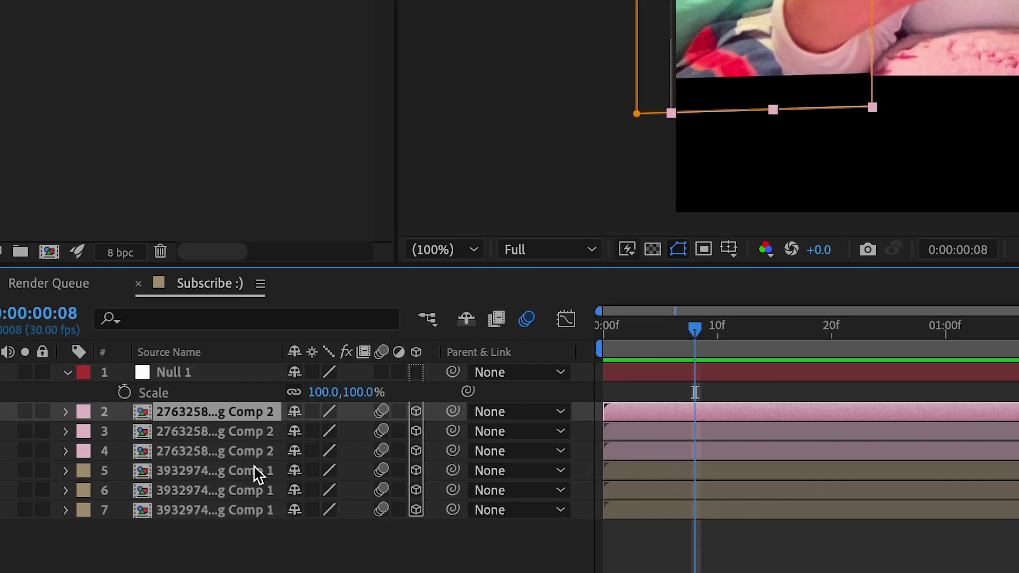
pyautogui.keyDown('shift'); pyautogui.click(319, 402); pyautogui.keyUp('shift')
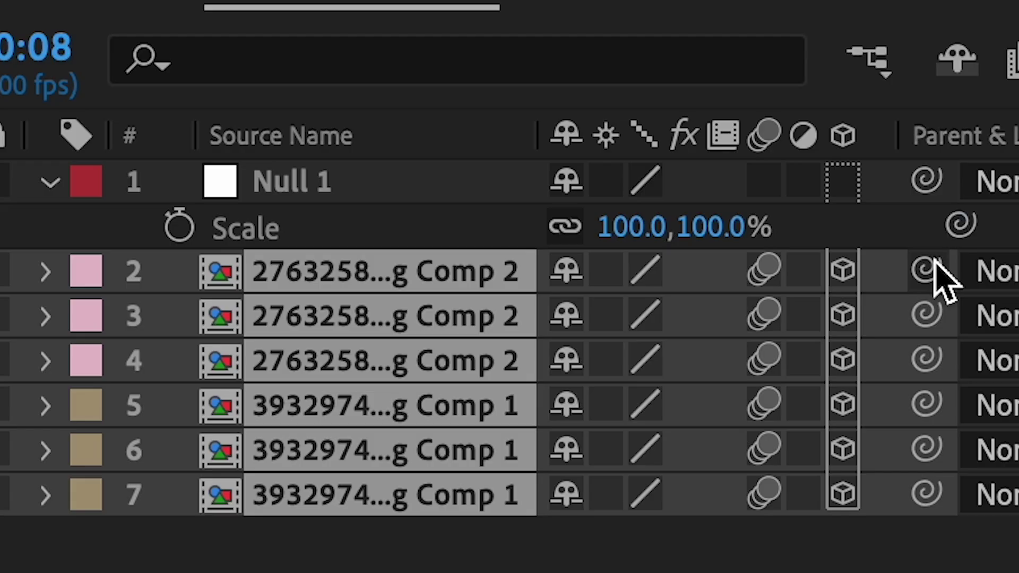
pyautogui.moveTo(486, 260); pyautogui.dragTo(319, 200)
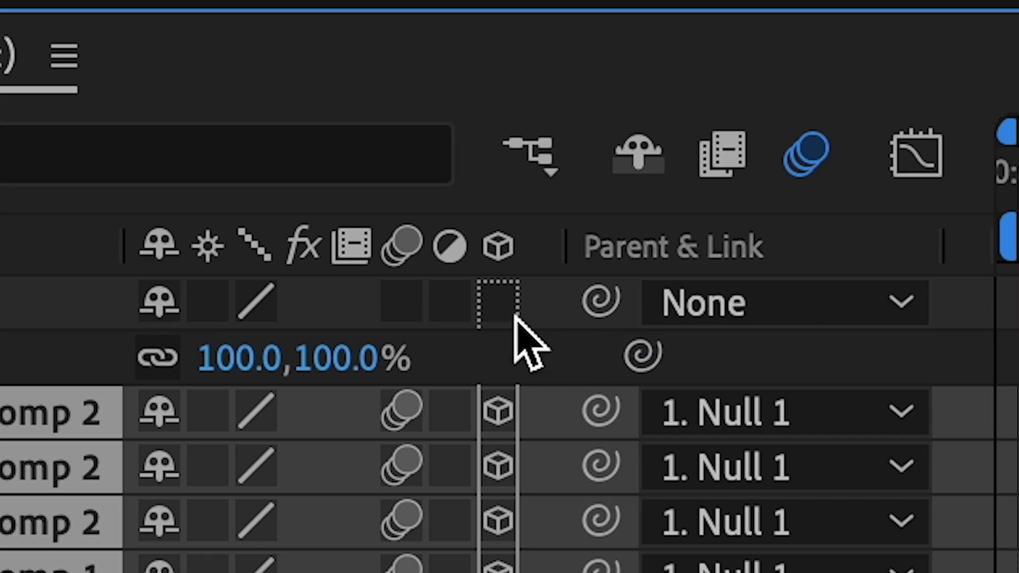
pyautogui.click(845, 186)
pyautogui.moveTo(239, 359); pyautogui.dragTo(210, 358)
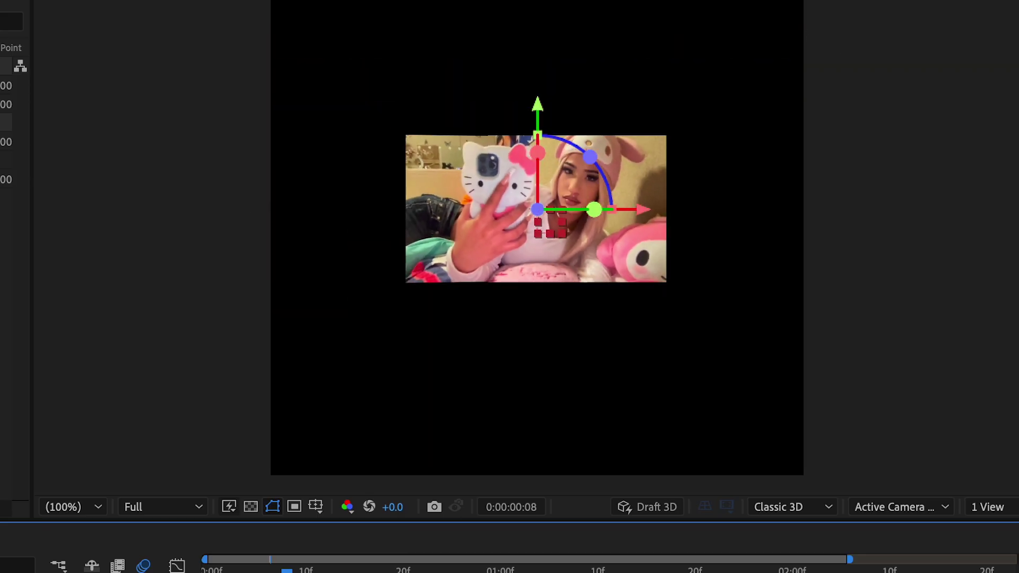
# Keyframe Null 1's Scale, Orientation and X, Y and Z Rotation at 0:00:00:10, showing all its keyframed properties.
pyautogui.moveTo(287, 571)
pyautogui.mouseDown()
pyautogui.moveTo(317, 571)
pyautogui.moveTo(306, 571)
pyautogui.mouseUp()
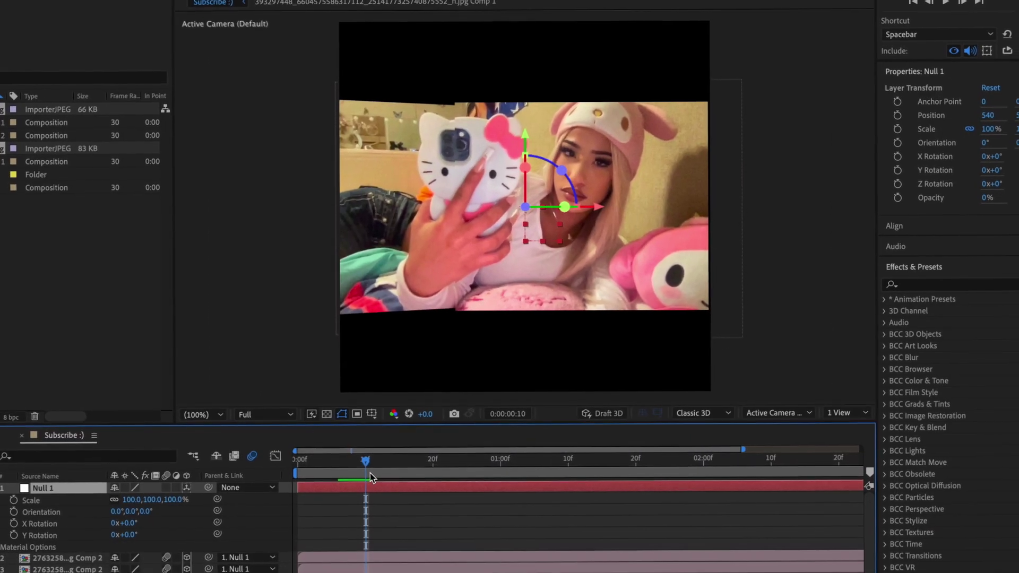
pyautogui.press('s')
pyautogui.press('s')
pyautogui.click(22, 491)
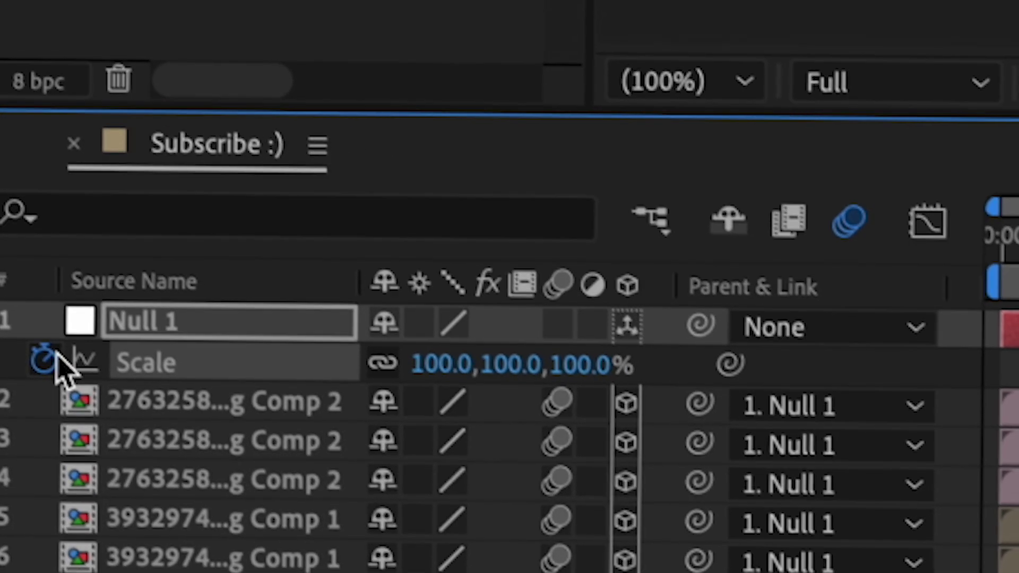
pyautogui.press('r')
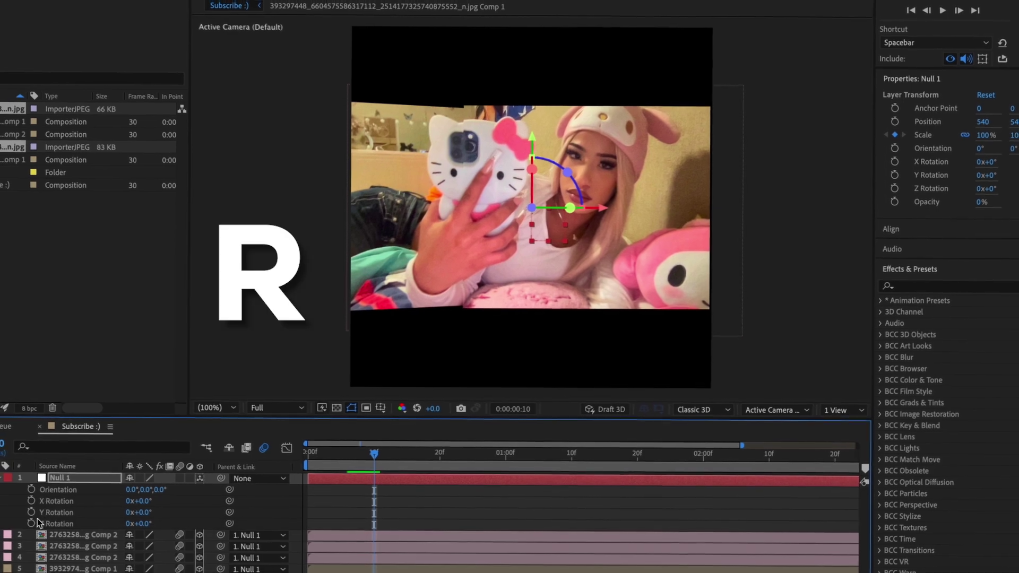
pyautogui.moveTo(31, 524); pyautogui.dragTo(33, 492)
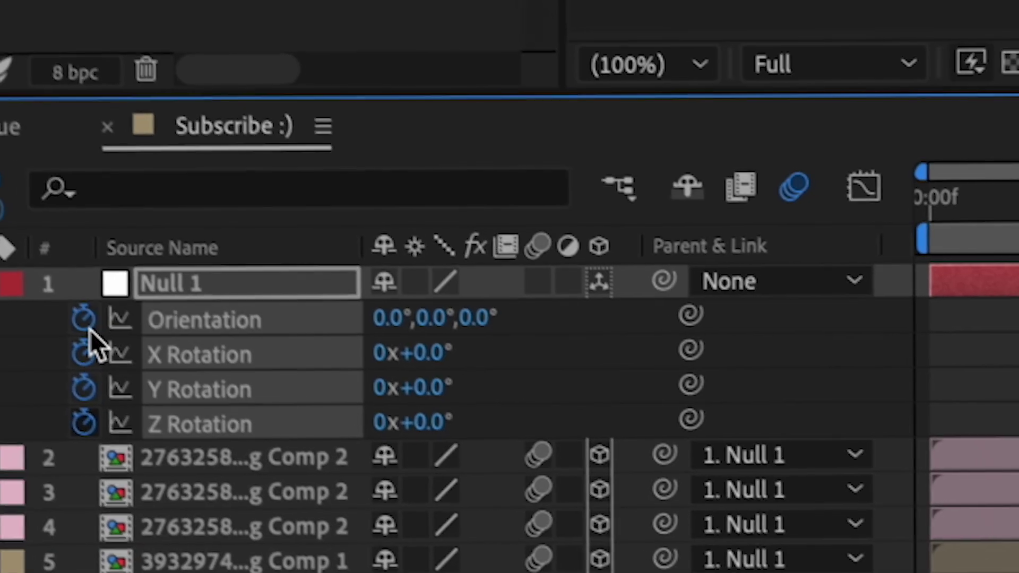
pyautogui.press('u')
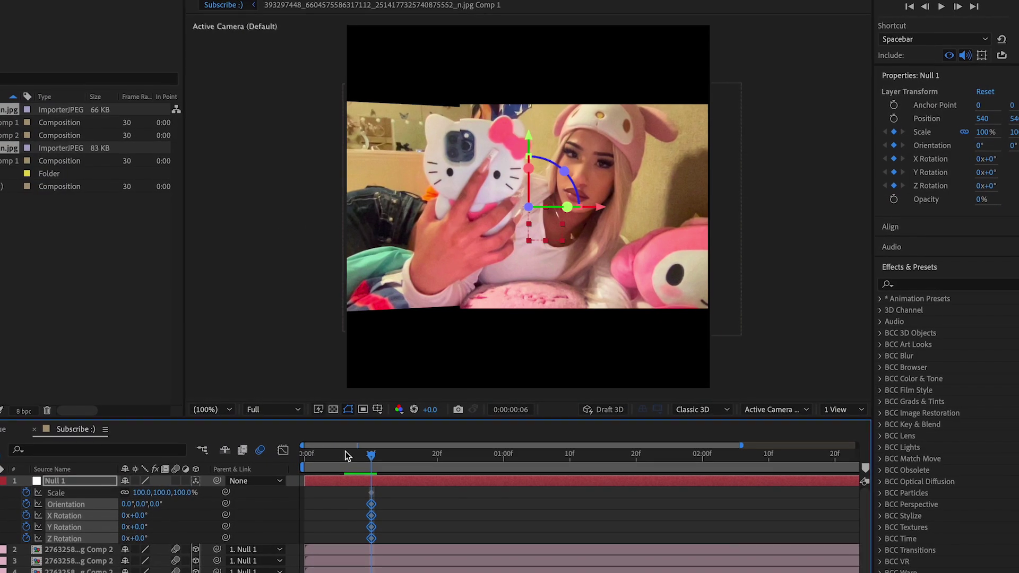
# At the composition's first frame, set Null 1's Scale to 51% and its Z Rotation to 89°.
pyautogui.press('Home')
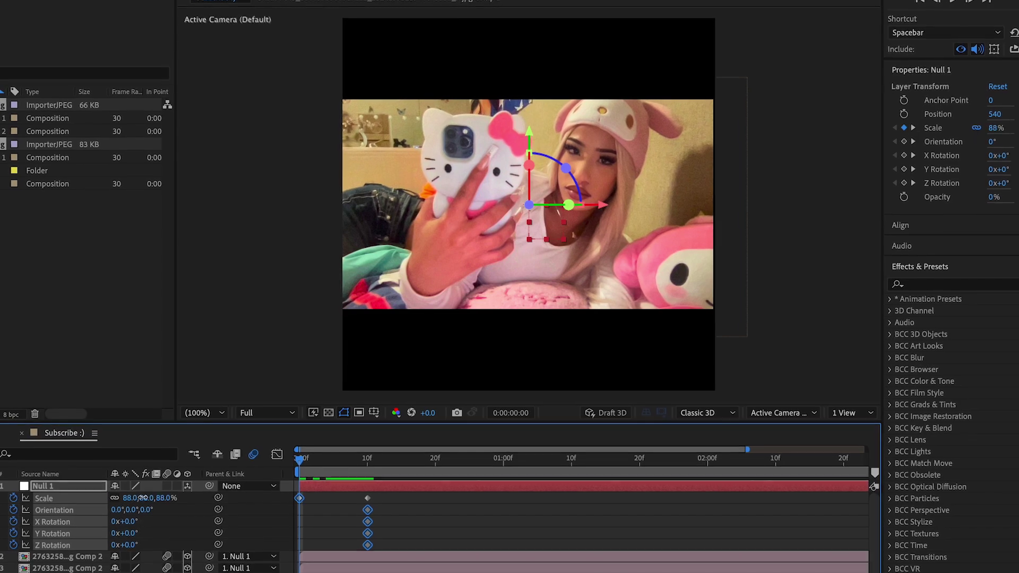
pyautogui.moveTo(159, 501); pyautogui.dragTo(120, 530)
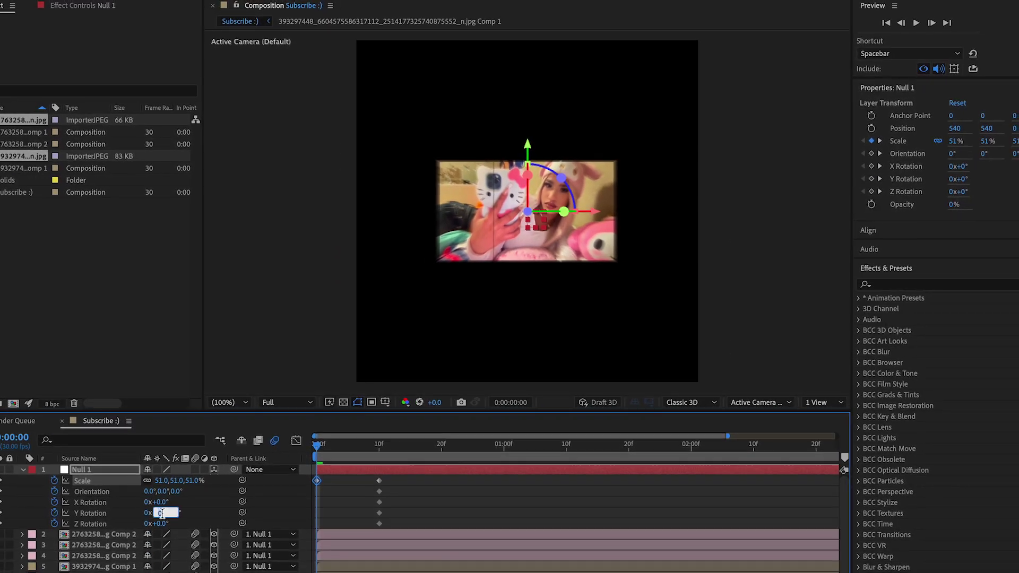
pyautogui.moveTo(154, 524); pyautogui.dragTo(330, 521)
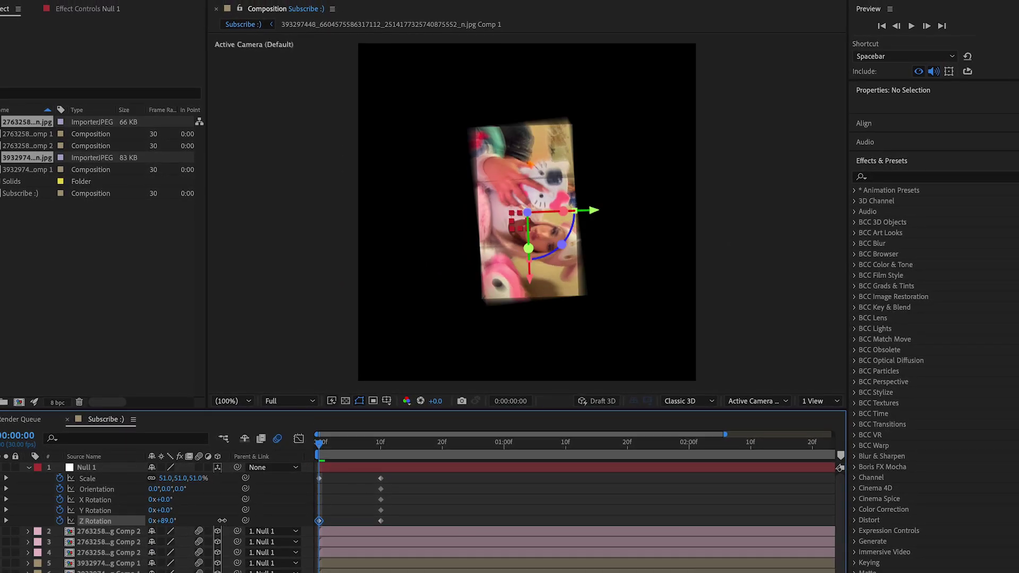
pyautogui.click(181, 478)
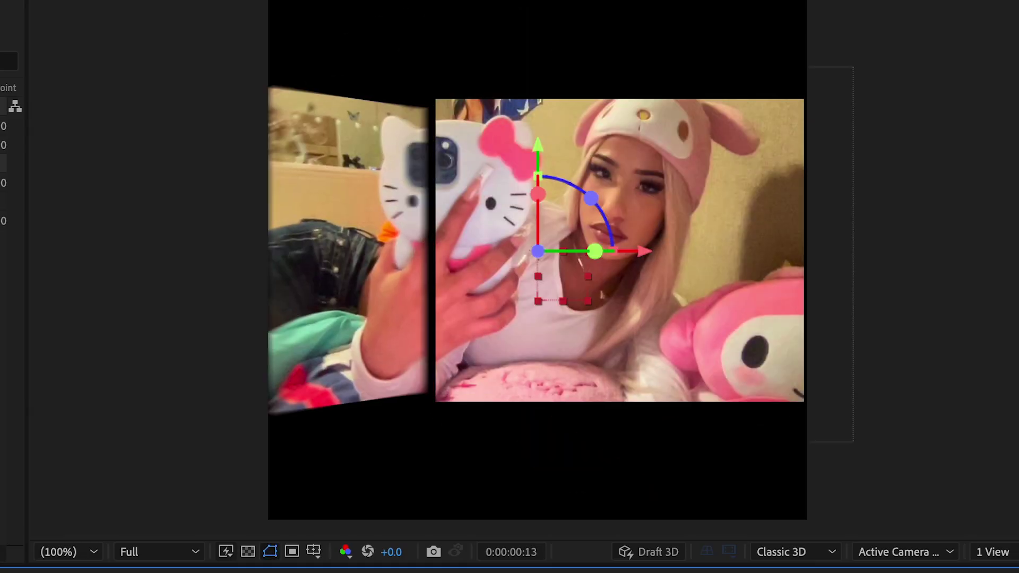
# Select Null 1's ending keyframes in the speed graph and pull their handles far back toward the starting keyframes.
pyautogui.moveTo(605, 309); pyautogui.dragTo(565, 357)
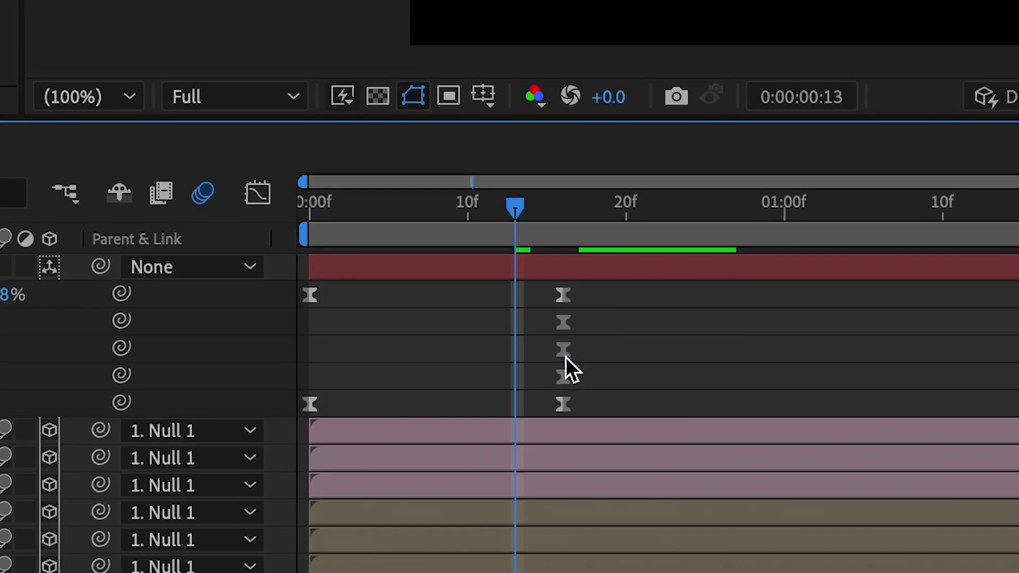
pyautogui.click(258, 193)
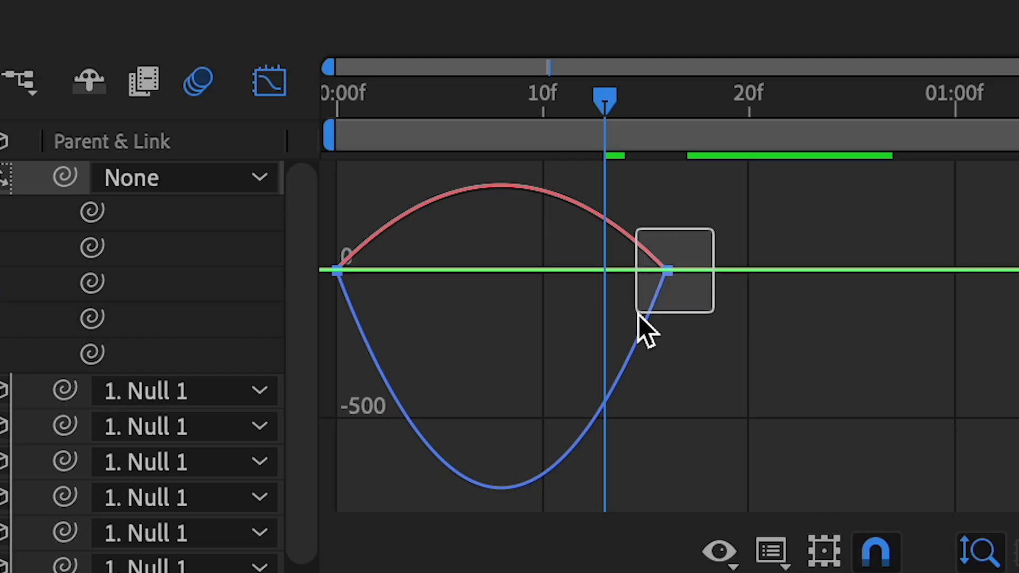
pyautogui.moveTo(639, 314); pyautogui.dragTo(639, 313)
pyautogui.moveTo(610, 269); pyautogui.dragTo(444, 272)
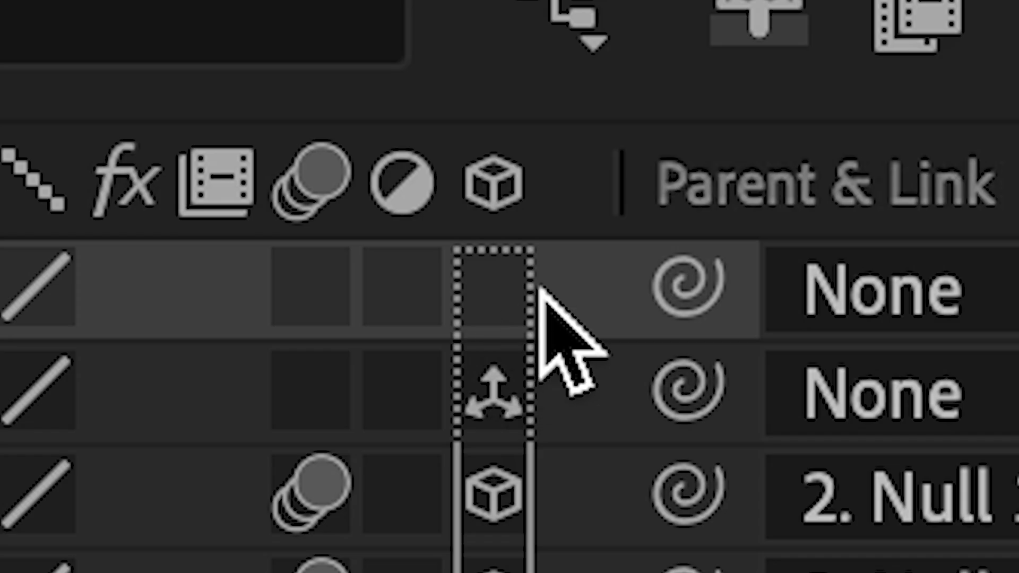
# Make Null 2 a 3D layer and parent Null 1 to it.
pyautogui.click(141, 515)
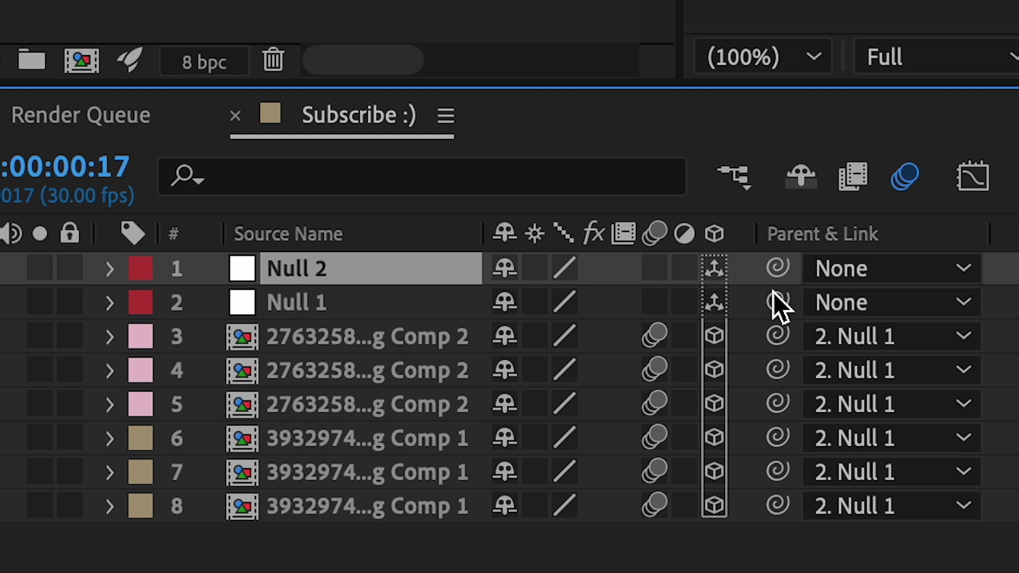
pyautogui.moveTo(779, 301); pyautogui.dragTo(387, 274)
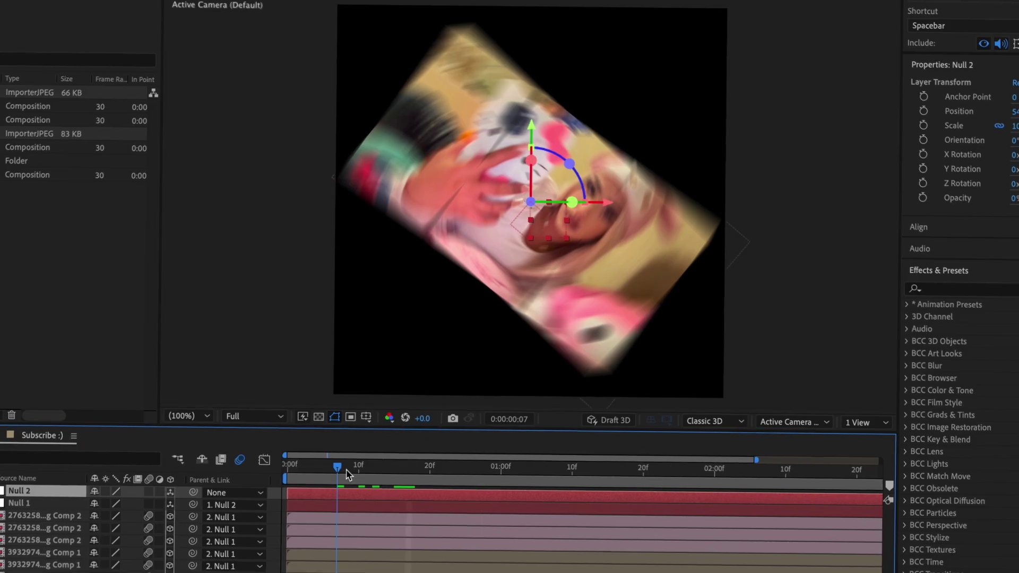
# Keyframe Null 2's Scale, Orientation and X, Y and Z Rotation at 0:00:00:08.
pyautogui.press('s')
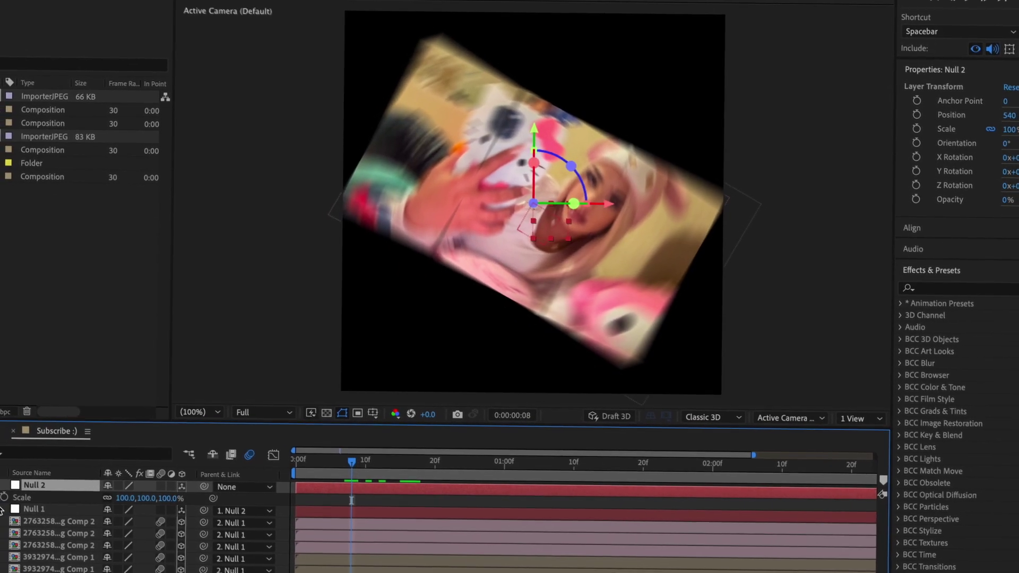
pyautogui.click(4, 497)
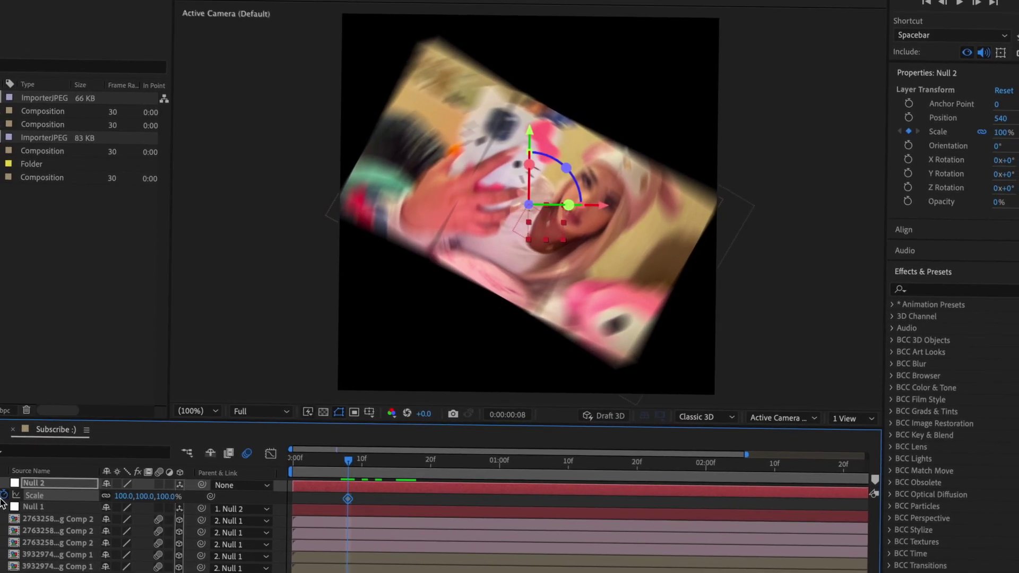
pyautogui.press('r')
pyautogui.click(20, 491)
pyautogui.click(21, 502)
pyautogui.click(20, 514)
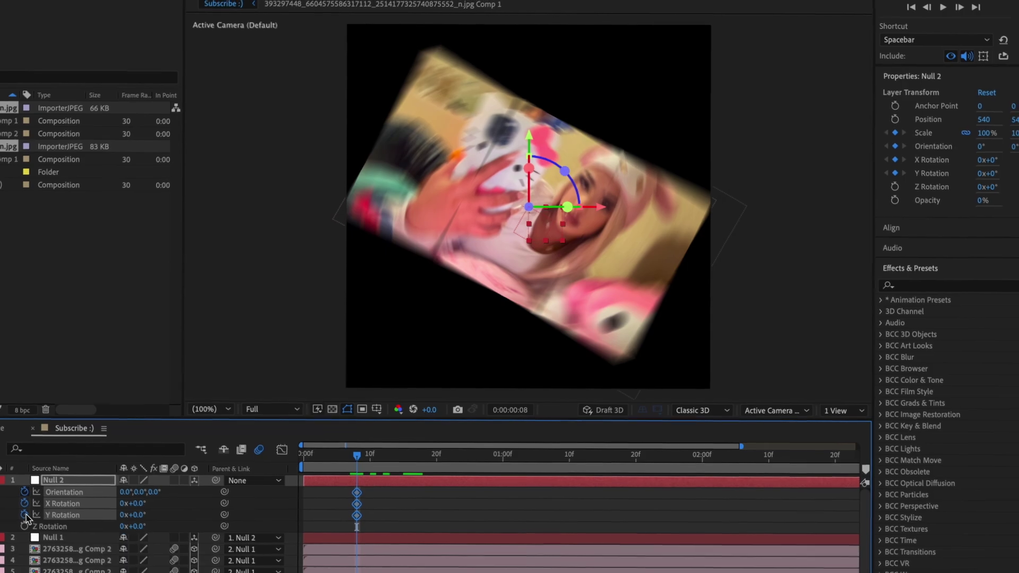
pyautogui.click(20, 525)
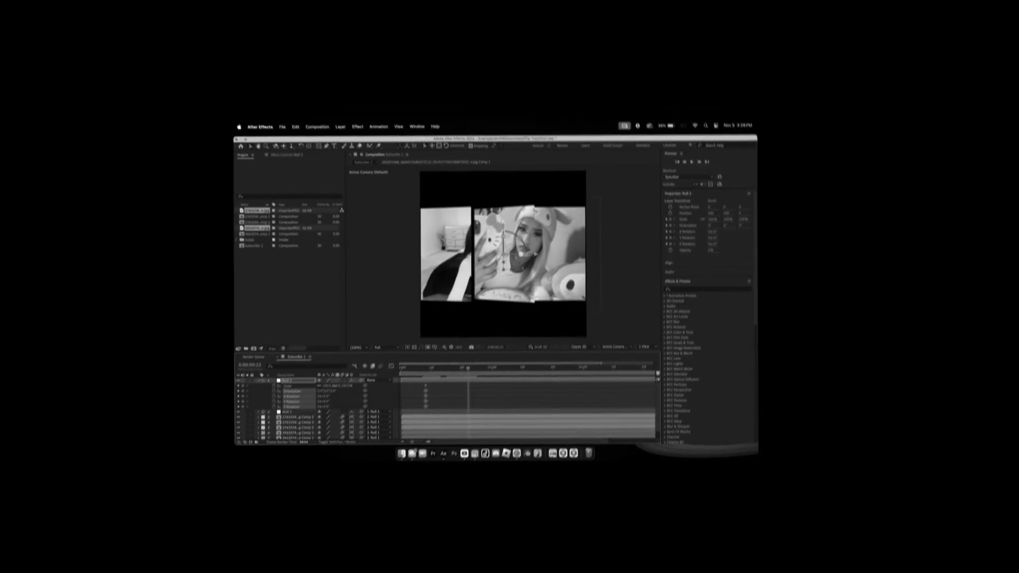
# Change Null 2's Scale, X Rotation and Y Rotation at 0:00:00:22 and apply Easy Ease to all its keyframes.
pyautogui.moveTo(334, 386); pyautogui.dragTo(316, 406)
pyautogui.moveTo(451, 448); pyautogui.dragTo(402, 450)
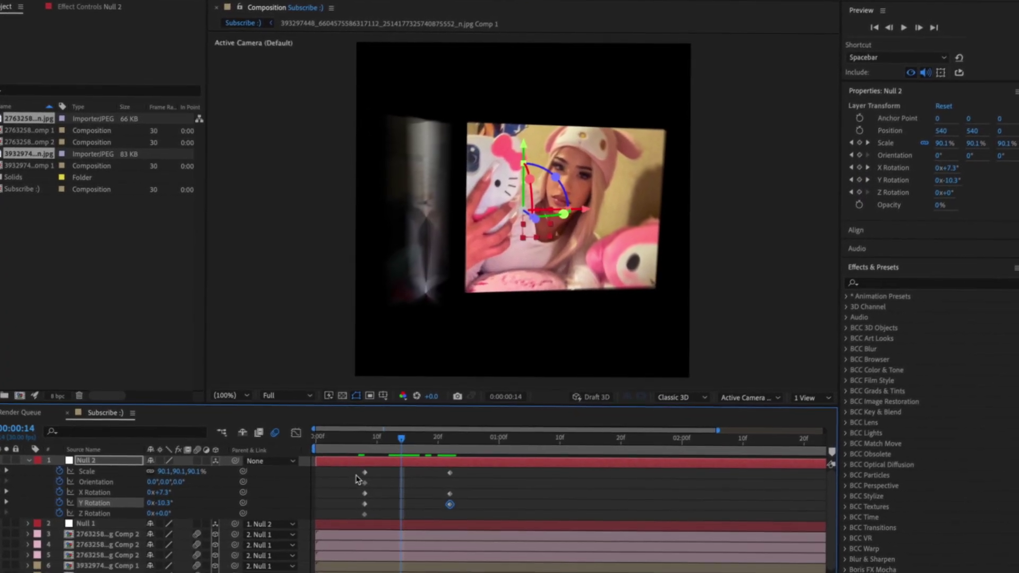
pyautogui.moveTo(351, 467); pyautogui.dragTo(481, 527)
pyautogui.press('F9')
# Delete the unused Z Rotation and Orientation keyframes of Null 2.
pyautogui.click(387, 489)
pyautogui.click(365, 524)
pyautogui.press('Delete')
pyautogui.click(372, 487)
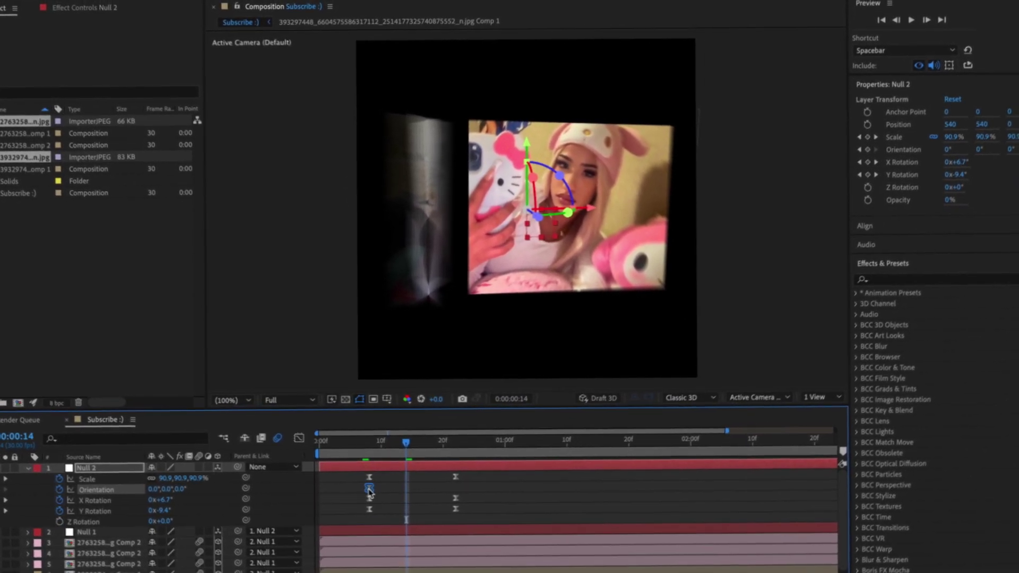
pyautogui.press('Delete')
# Select Null 2's remaining keyframes and lengthen their starting speed handle toward the middle of the graph.
pyautogui.moveTo(361, 473); pyautogui.dragTo(477, 515)
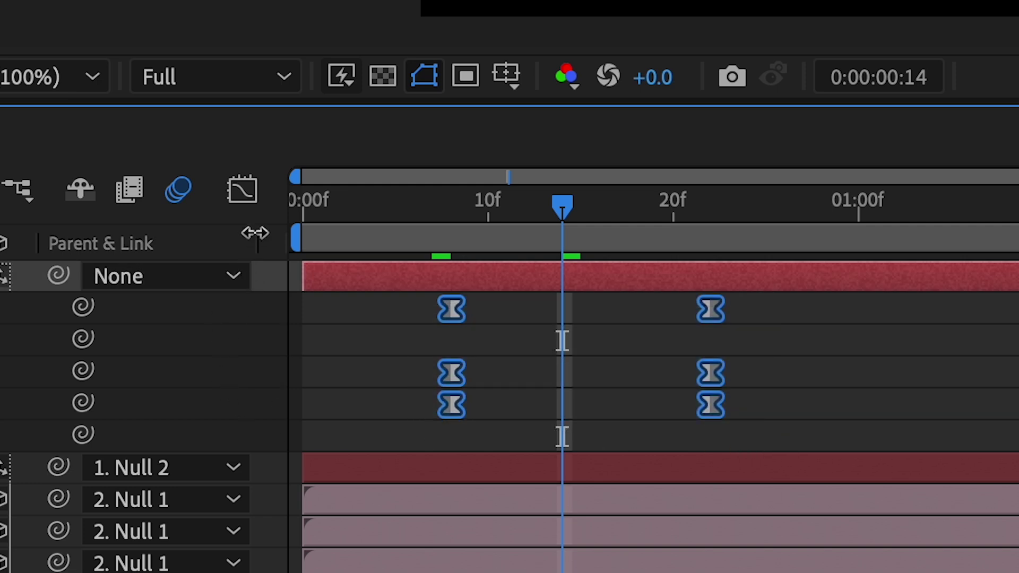
pyautogui.click(249, 205)
pyautogui.moveTo(495, 429); pyautogui.dragTo(533, 396)
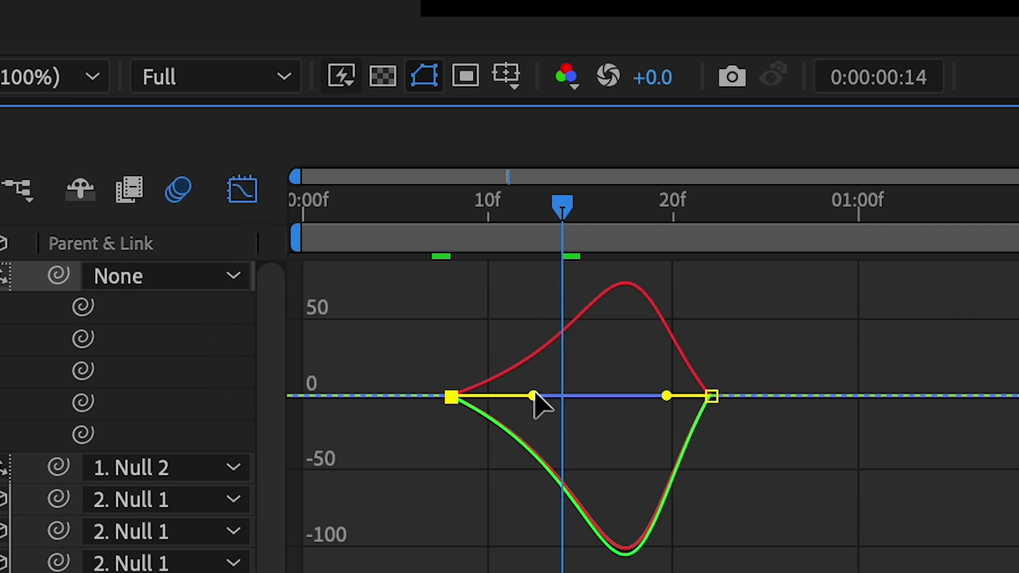
pyautogui.click(807, 364)
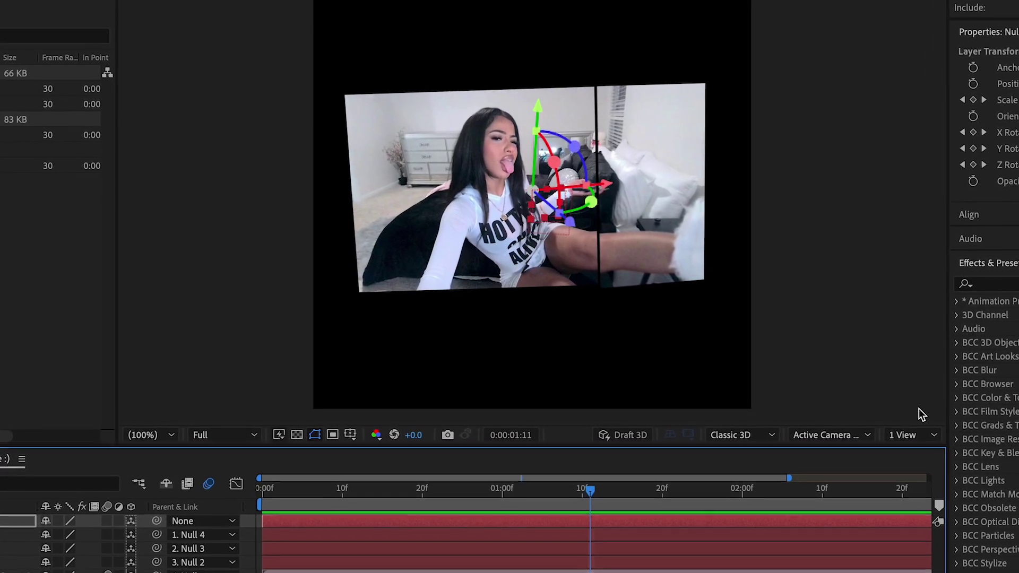
# Open Pre-comp 1 and look through the new layer types that can be added to it.
pyautogui.press('Home')
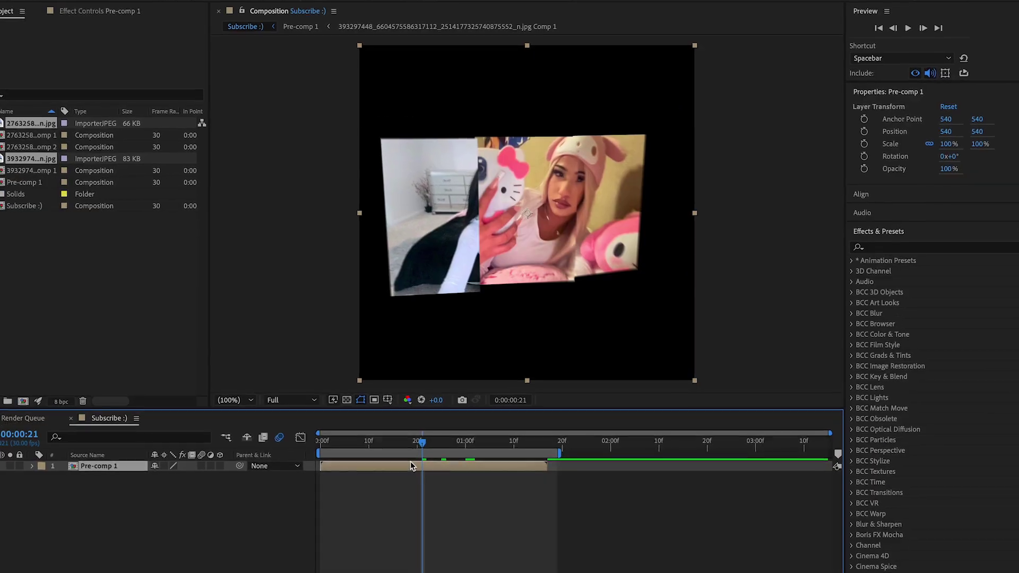
pyautogui.doubleClick(409, 461)
pyautogui.click(258, 6)
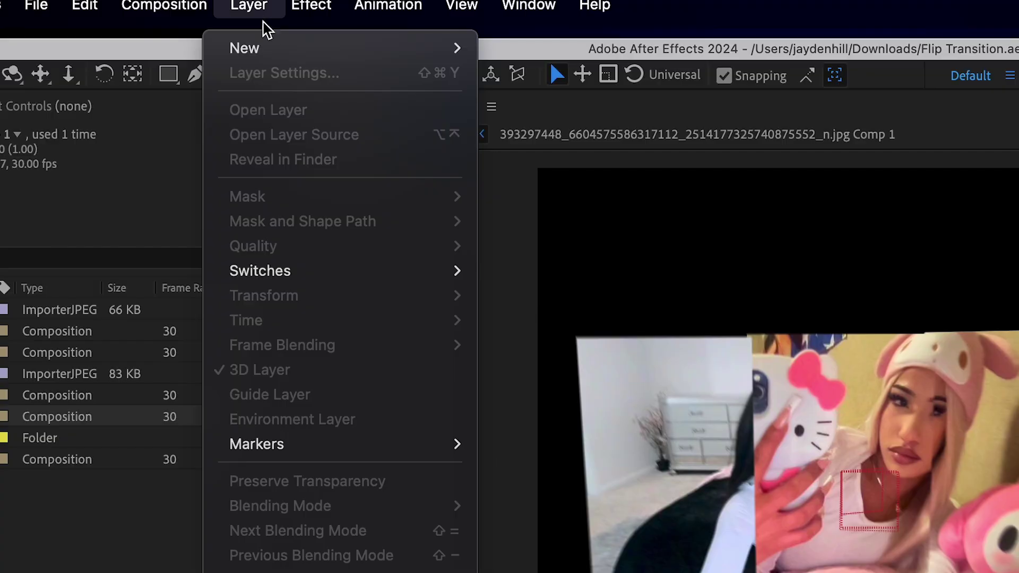
pyautogui.moveTo(272, 49)
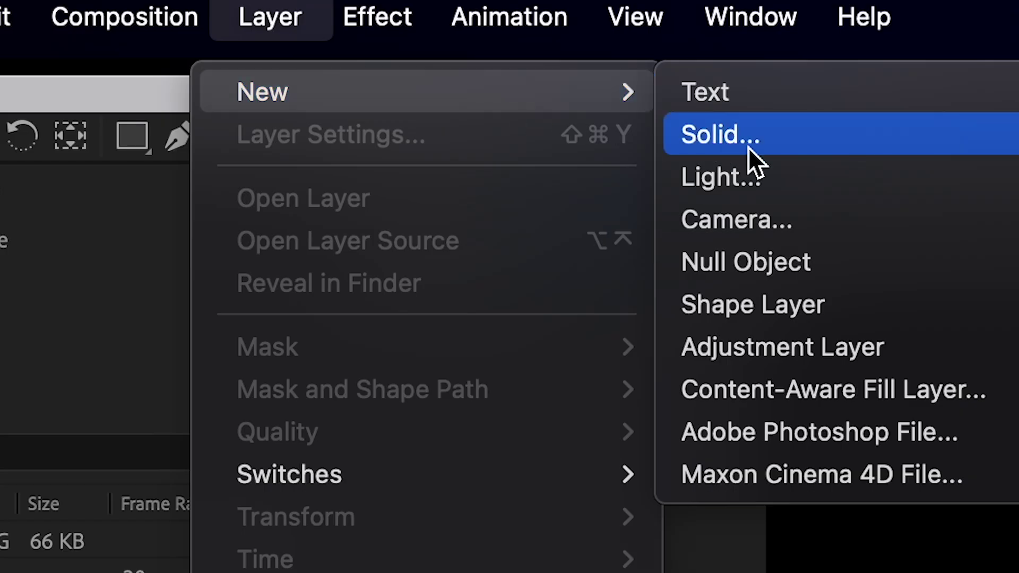
pyautogui.click(740, 177)
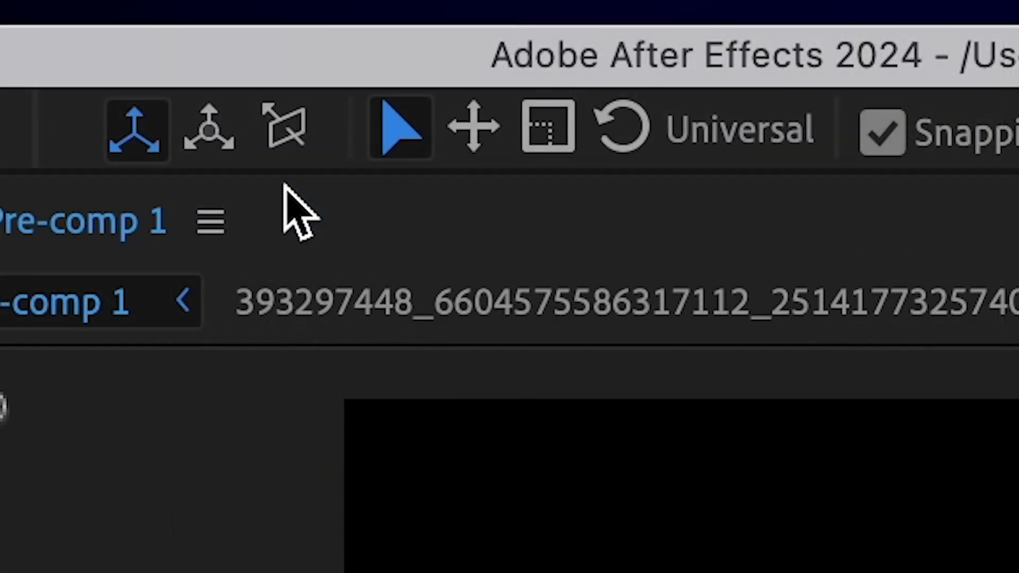
pyautogui.click(537, 137)
pyautogui.click(537, 155)
pyautogui.click(536, 141)
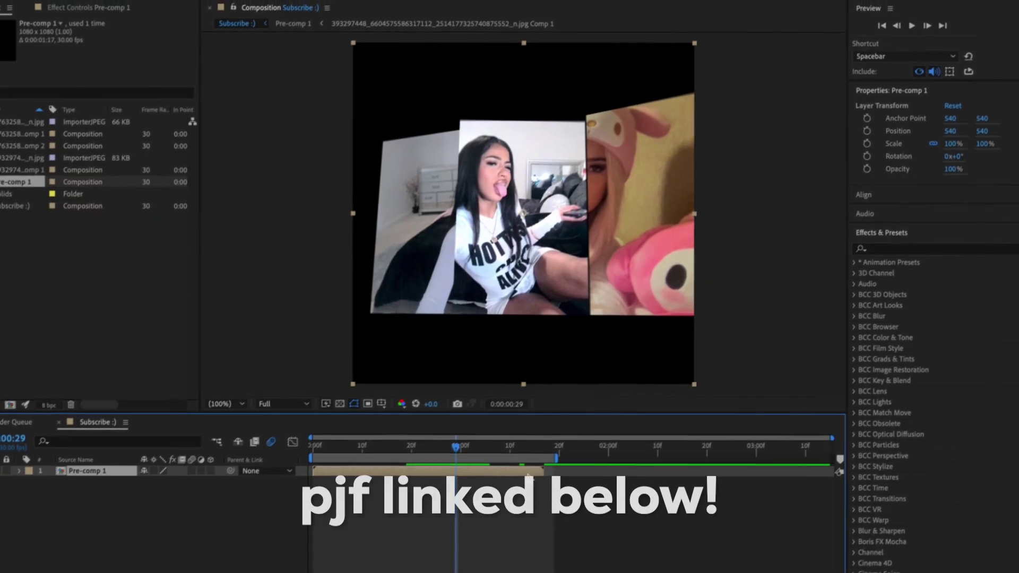
# Apply CC Wide Time to the lower Pre-comp 1 layer and turn on its Native Motion Blur.
pyautogui.click(902, 248)
pyautogui.write('cc wide')
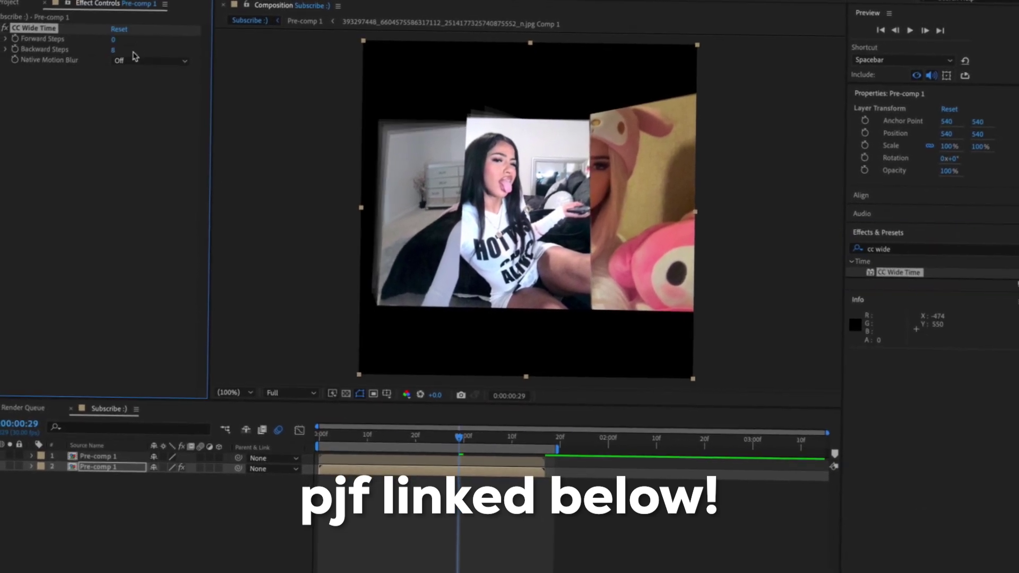
pyautogui.click(151, 61)
pyautogui.click(123, 72)
# Apply the Deep Glow effect to the middle Pre-comp 1 layer.
pyautogui.moveTo(897, 326); pyautogui.dragTo(476, 476)
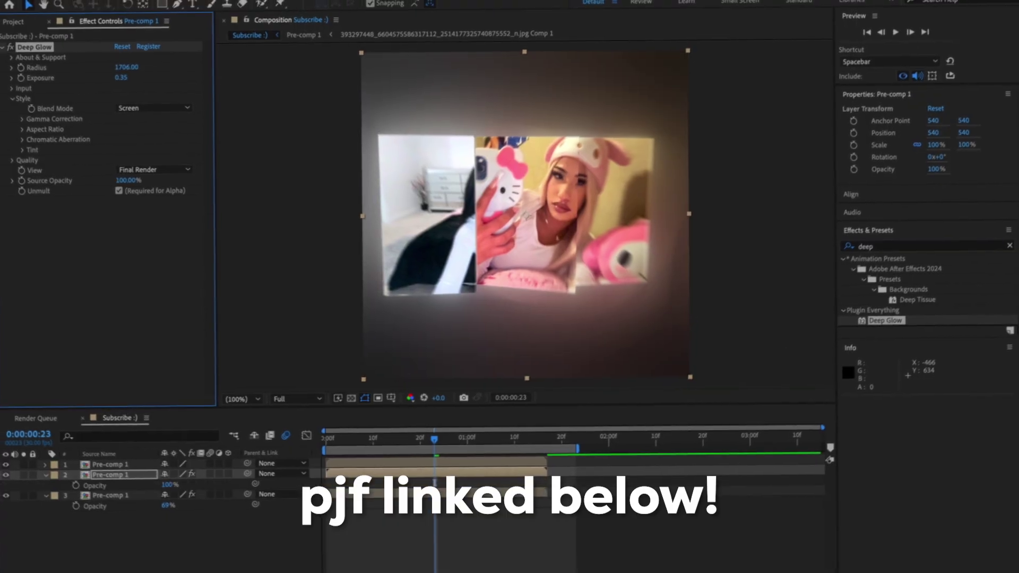